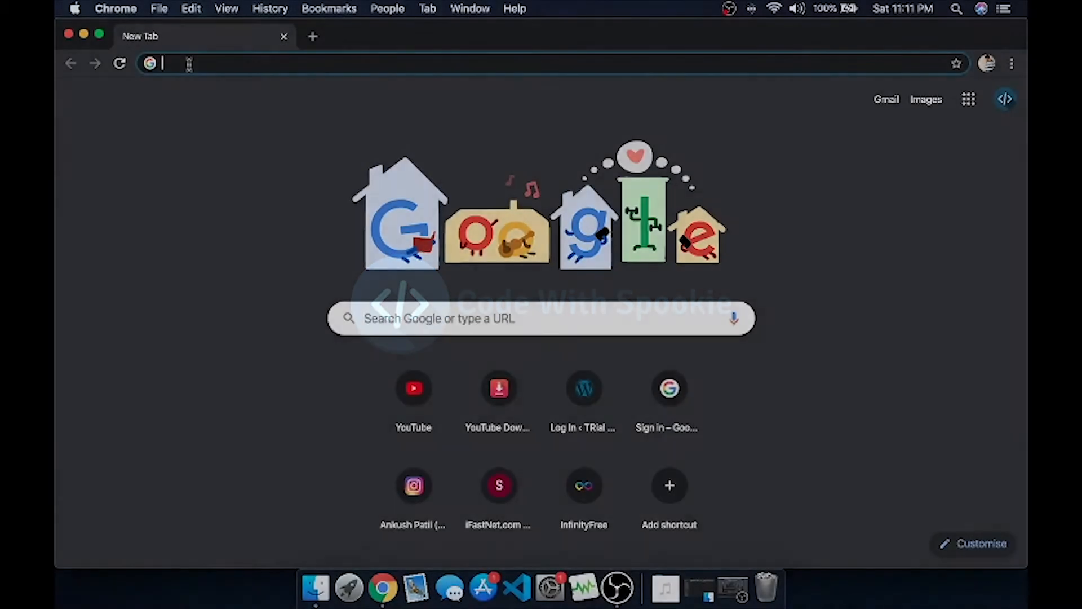
# Load the admin dashboard at exivel.co.in/wp-admin in Chrome.
pyautogui.write('exivel.co.in')
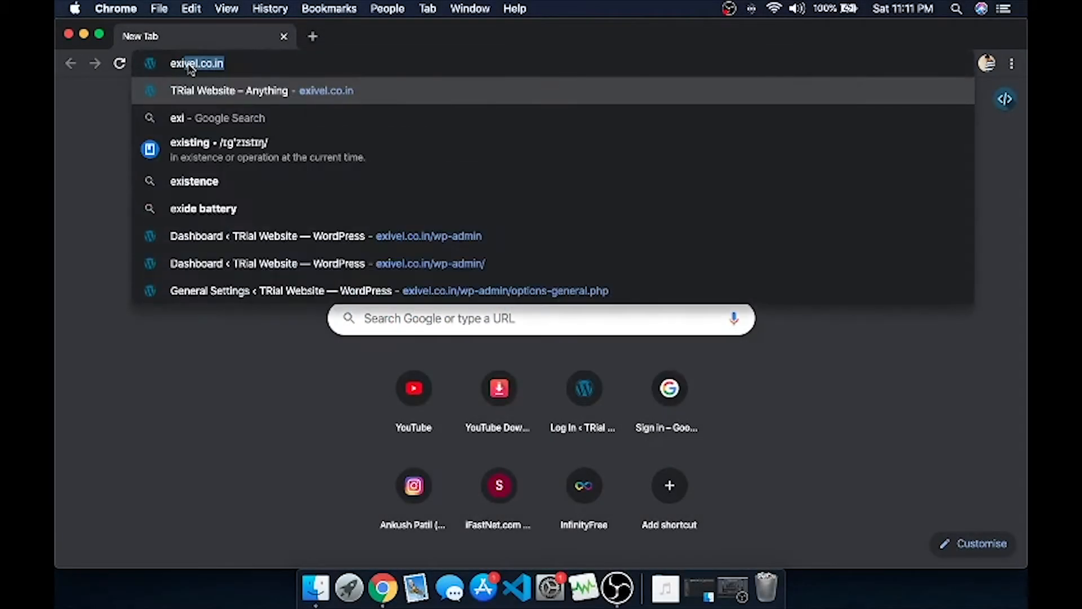
pyautogui.write('/wp')
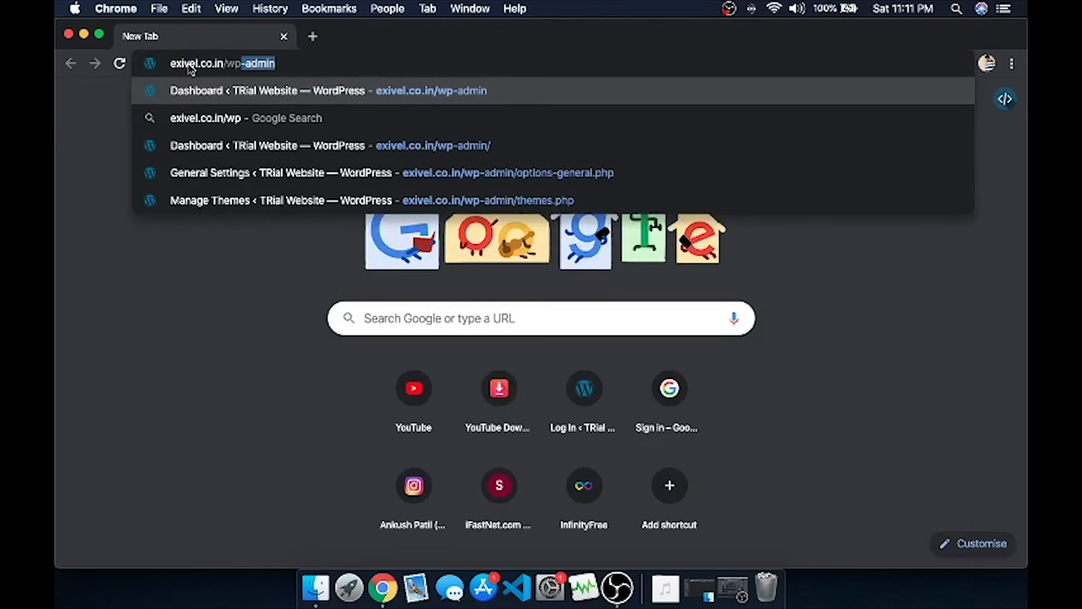
pyautogui.write('-admin')
pyautogui.press('Return')
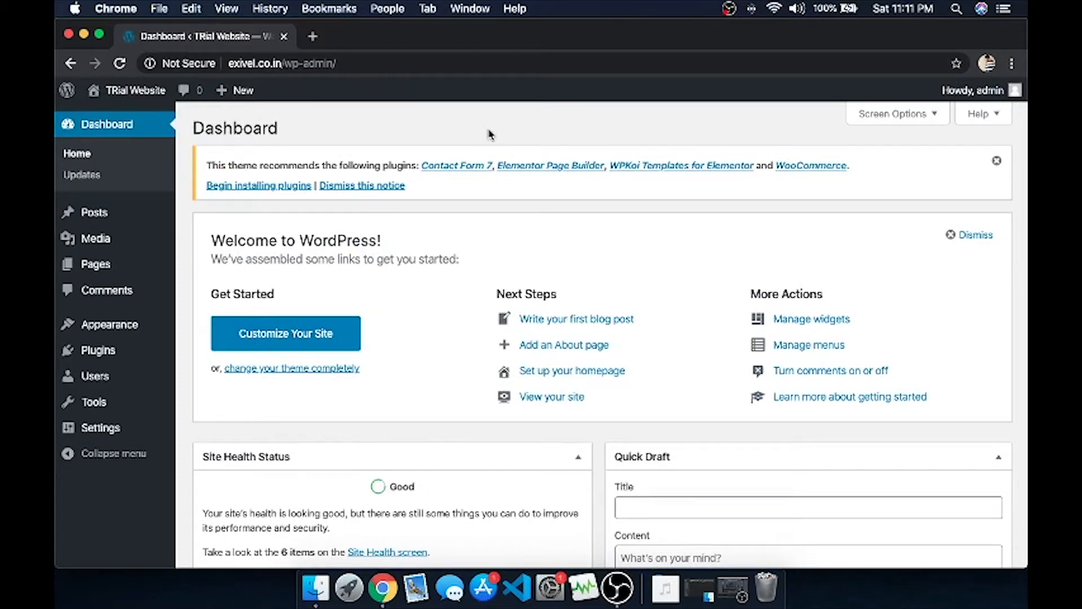
# Search the plugin directory for 'wp maintenance mode' from Plugins > Add New.
pyautogui.moveTo(98, 350)
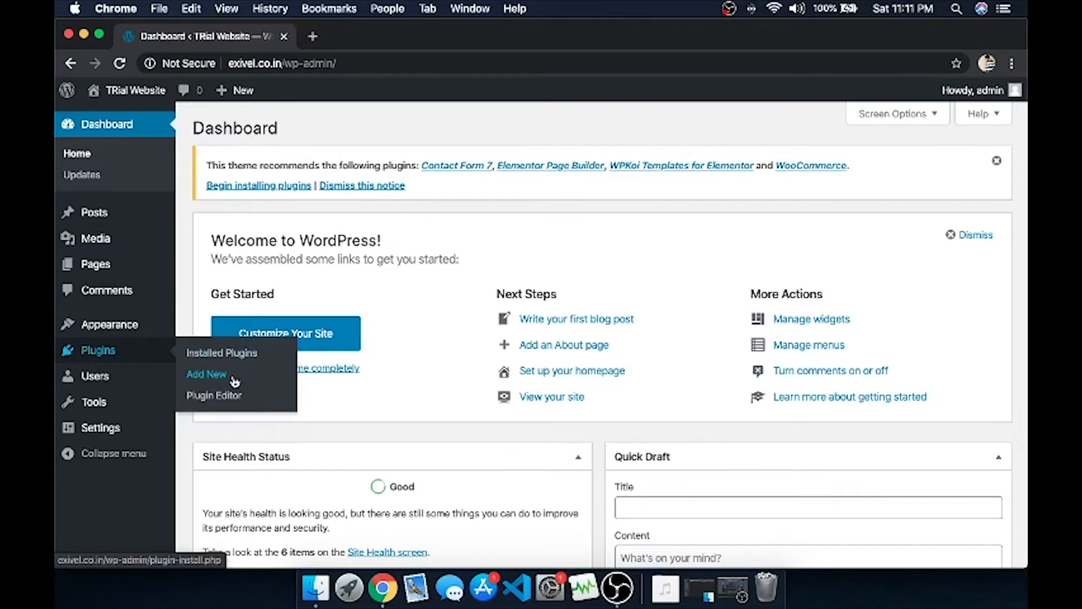
pyautogui.click(207, 374)
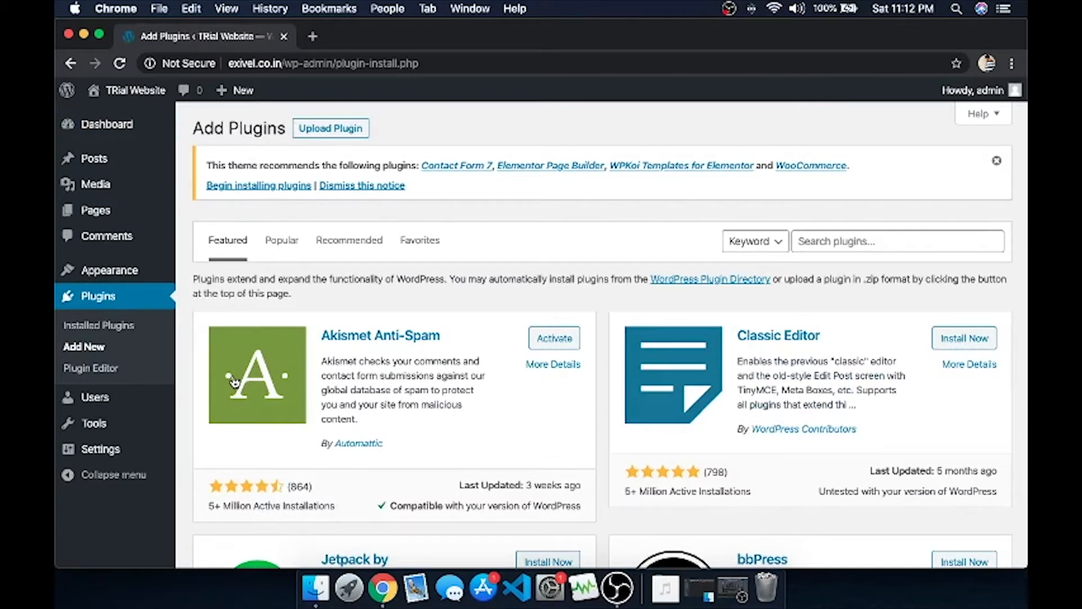
pyautogui.click(821, 236)
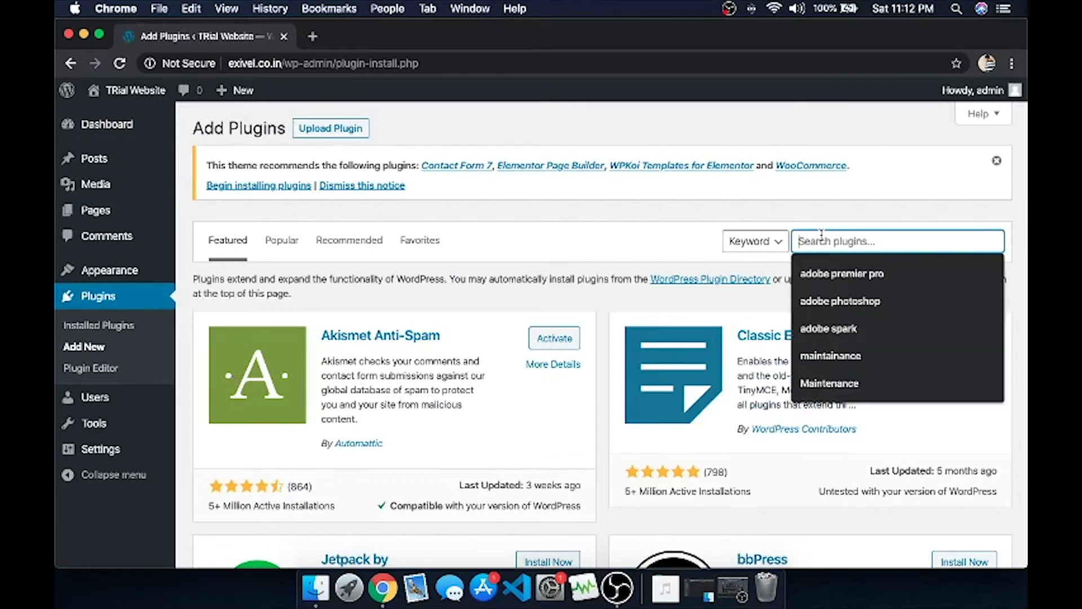
pyautogui.write('wp maintenance mode')
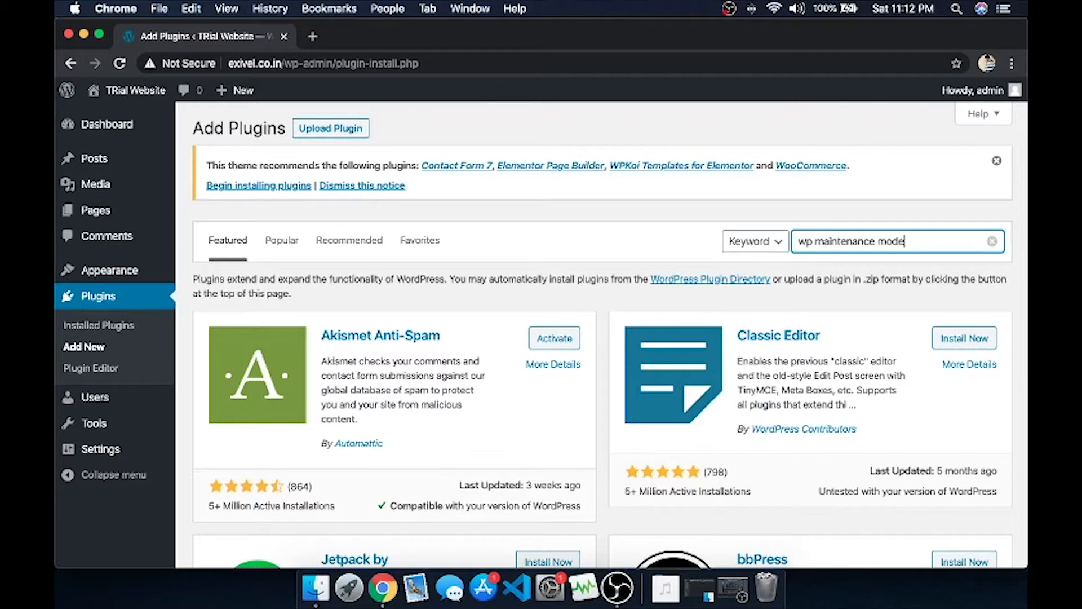
pyautogui.press('Return')
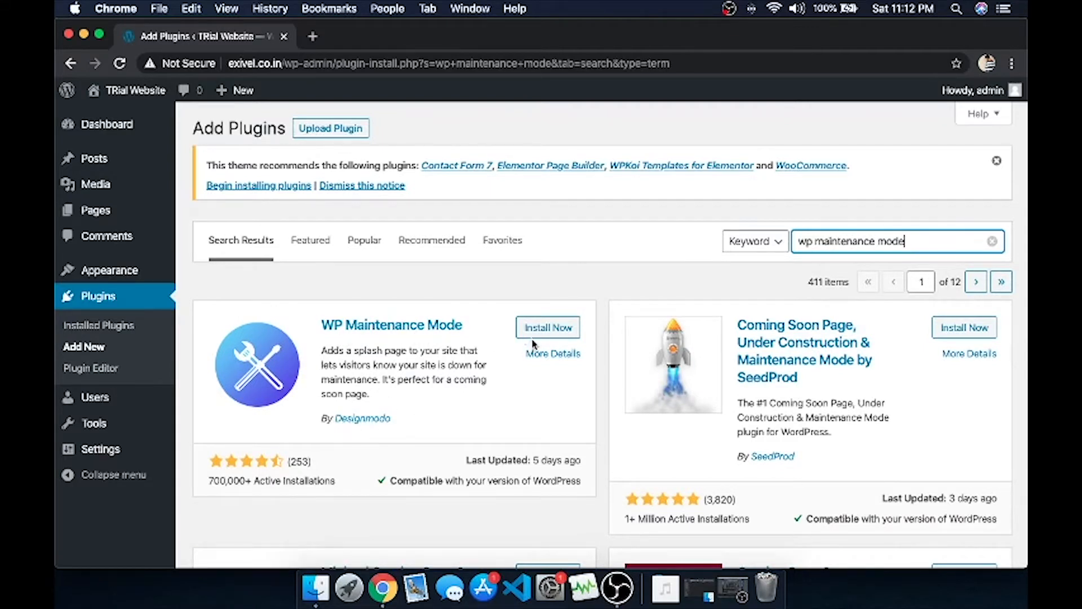
# Install WP Maintenance Mode from the search results and activate it.
pyautogui.click(565, 328)
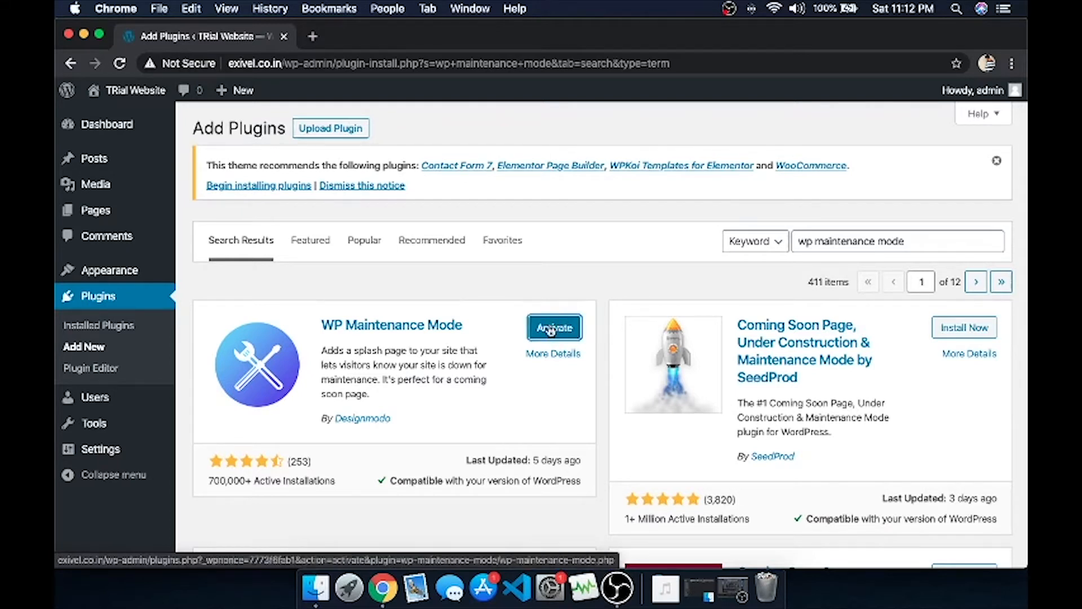
pyautogui.click(547, 332)
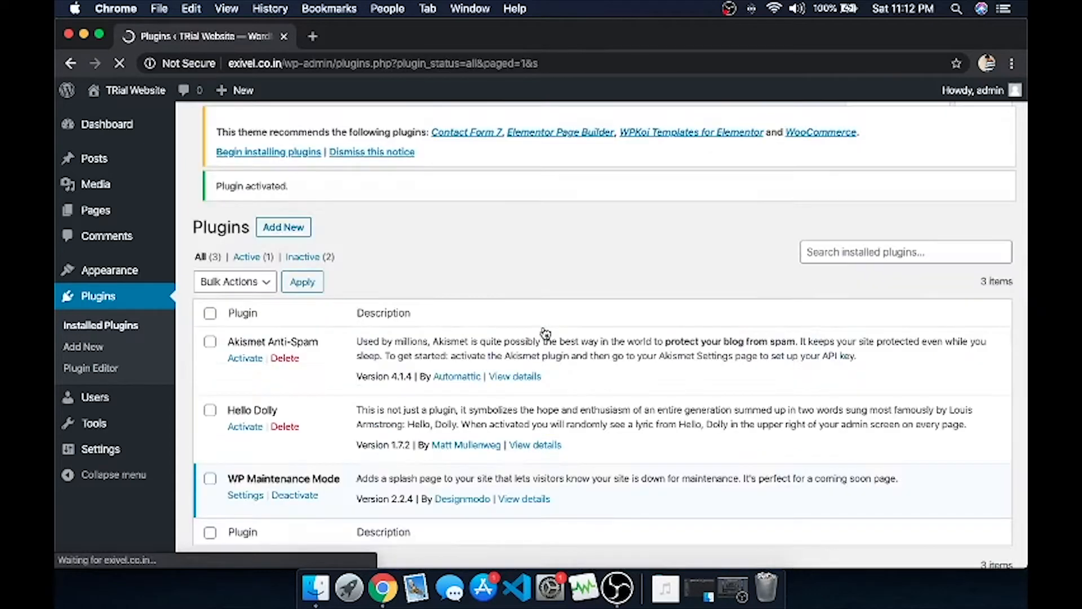
# Bulk-delete the Akismet Anti-Spam and Hello Dolly plugins and confirm the deletion.
pyautogui.scroll(-2, 368, 354)
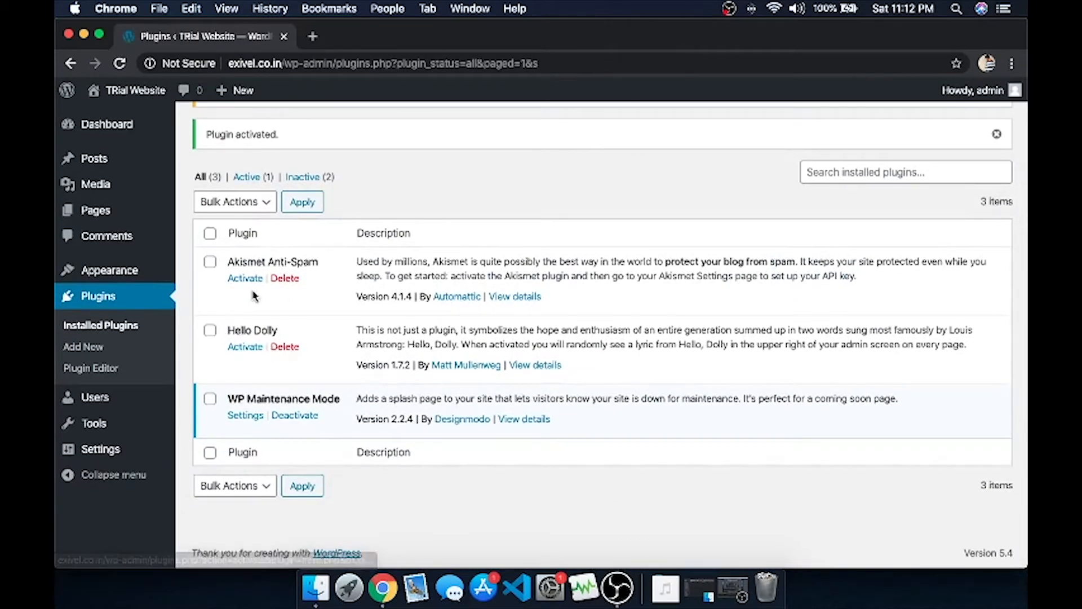
pyautogui.click(209, 262)
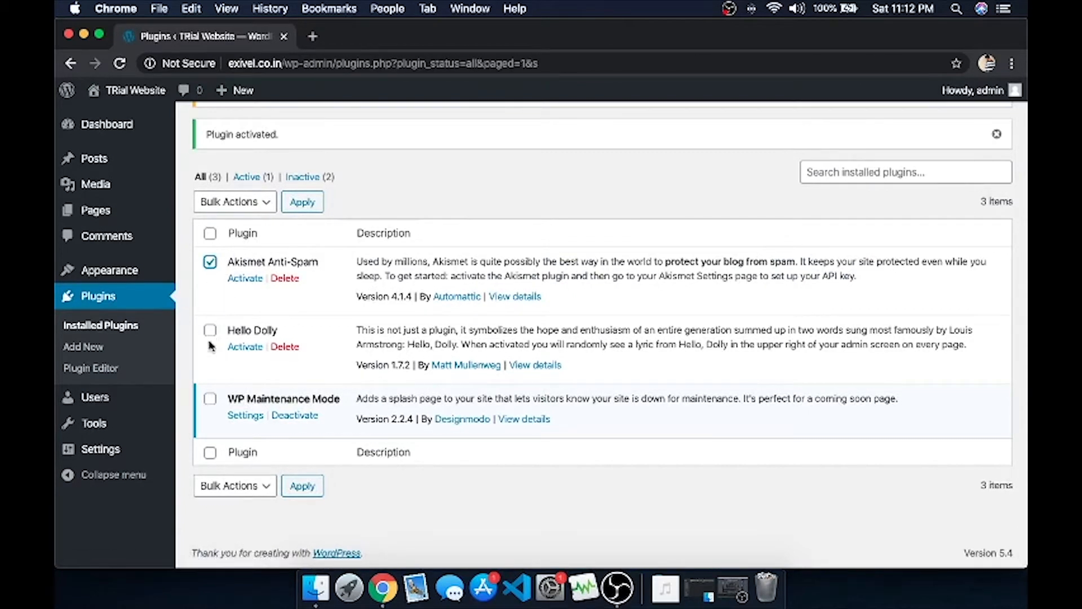
pyautogui.click(209, 330)
pyautogui.click(255, 201)
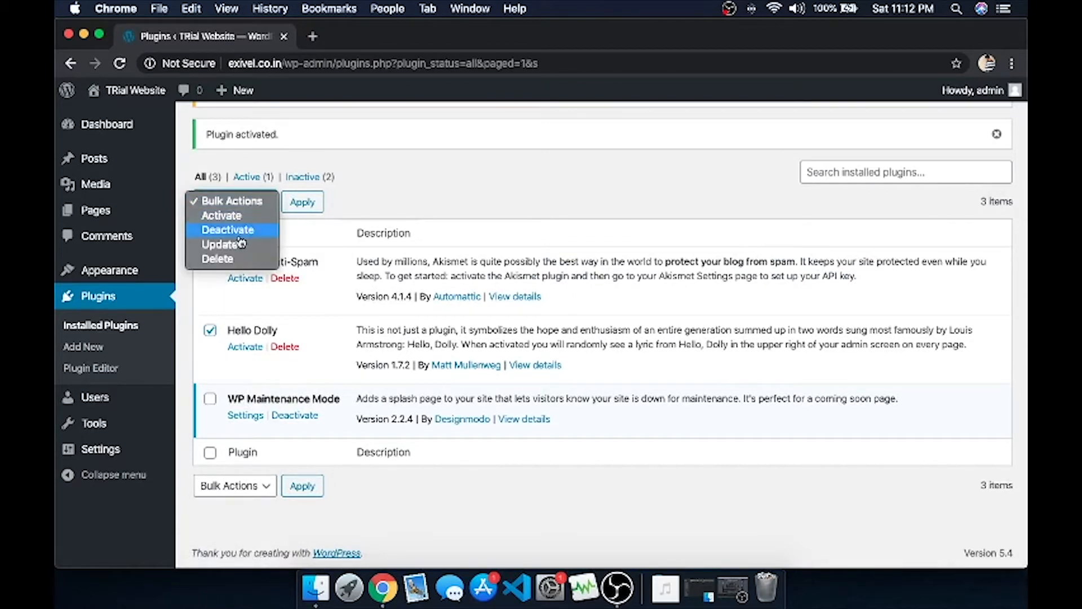
pyautogui.click(217, 258)
pyautogui.click(302, 198)
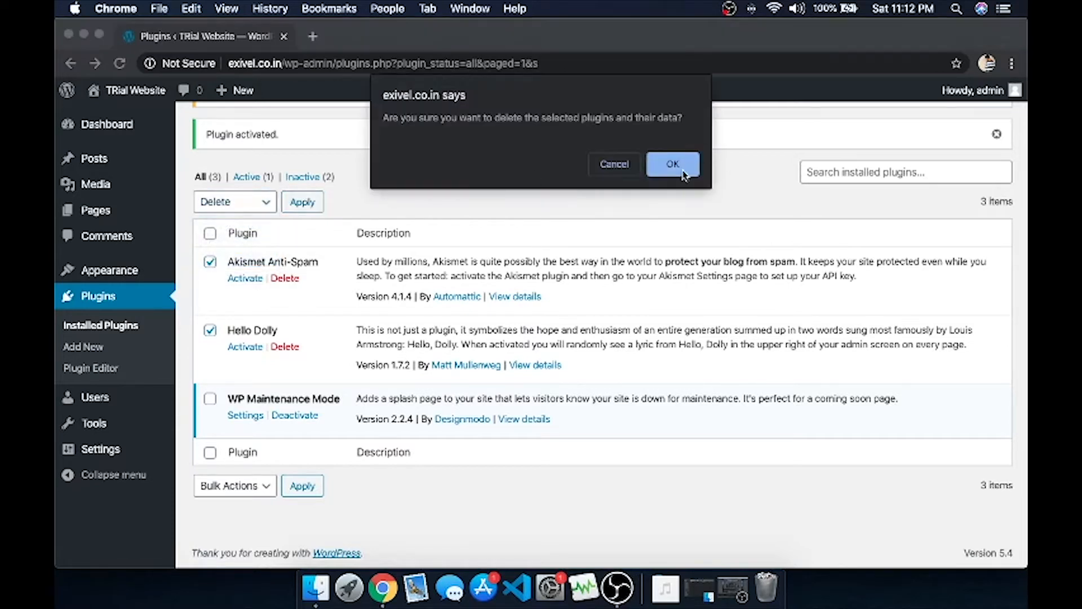
pyautogui.click(668, 163)
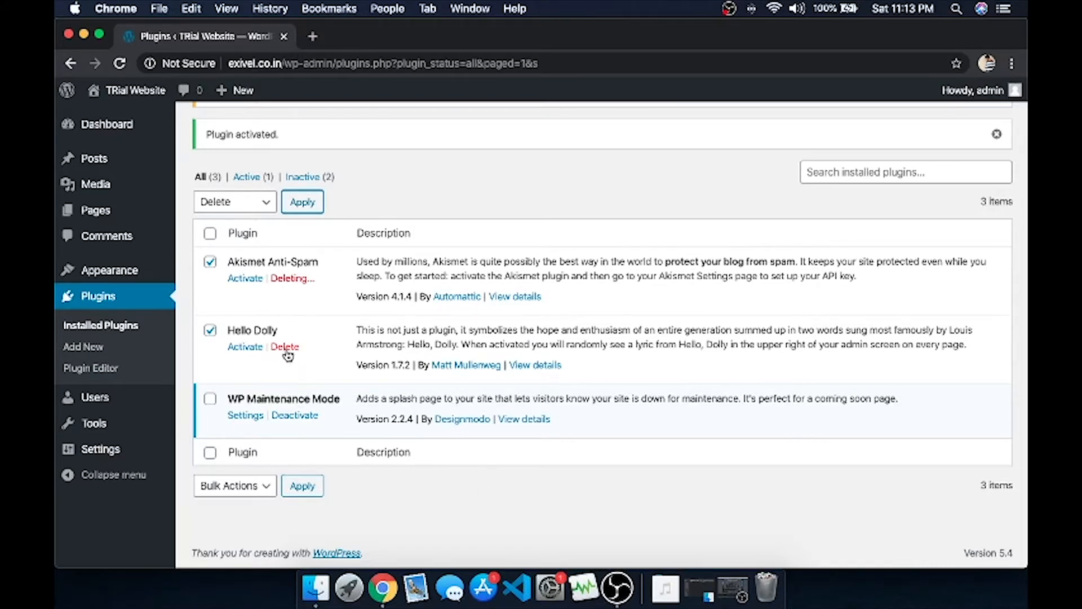
pyautogui.moveTo(104, 449)
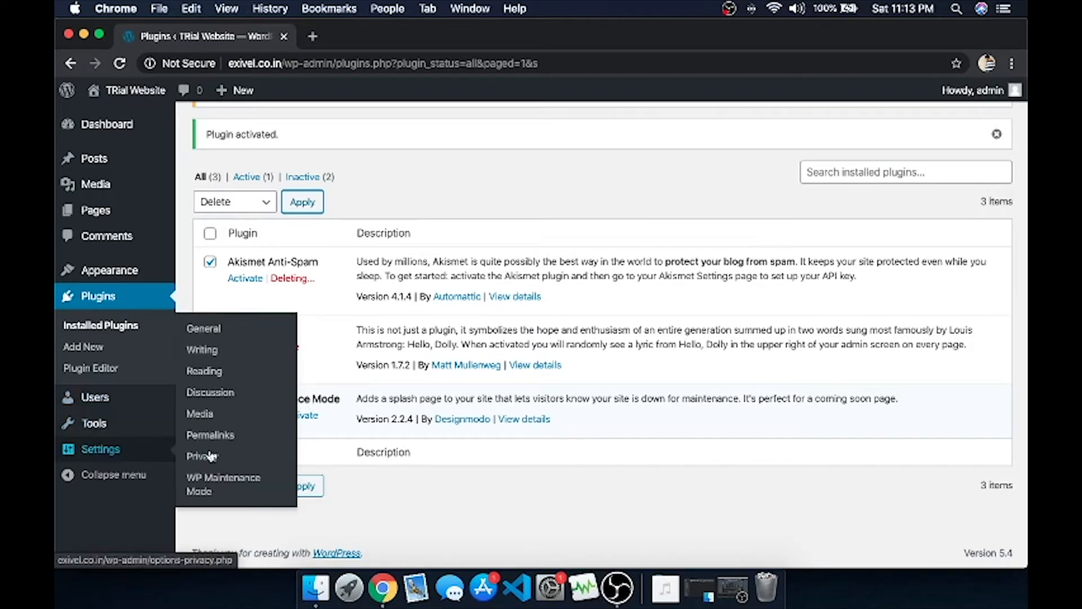
# In WP Maintenance Mode settings, set Status to Activated and keep search bots bypass at No.
pyautogui.click(201, 490)
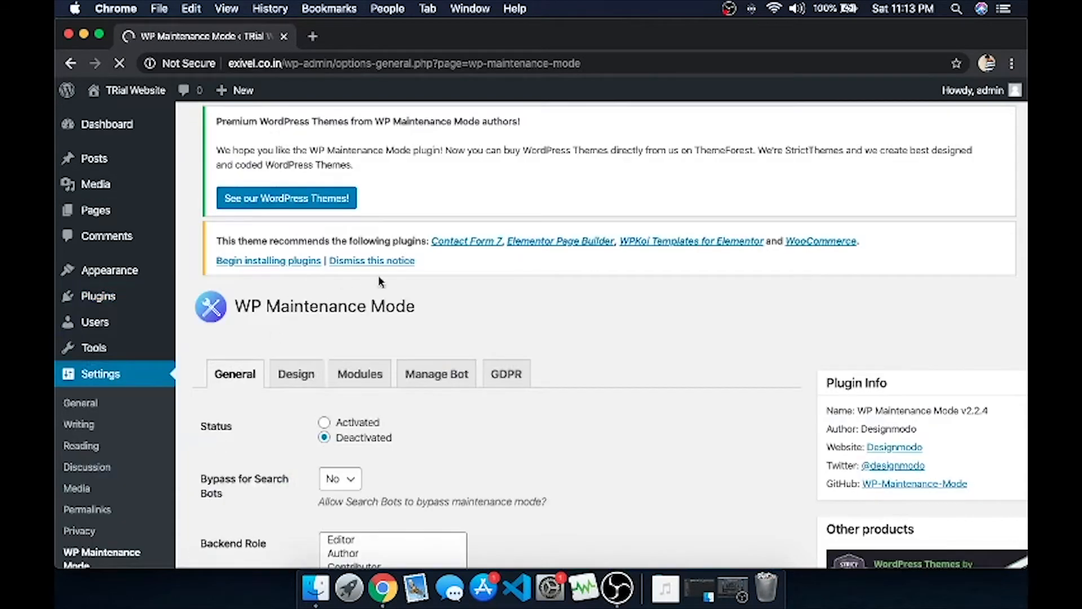
pyautogui.scroll(-3, 379, 279)
pyautogui.scroll(2, 239, 224)
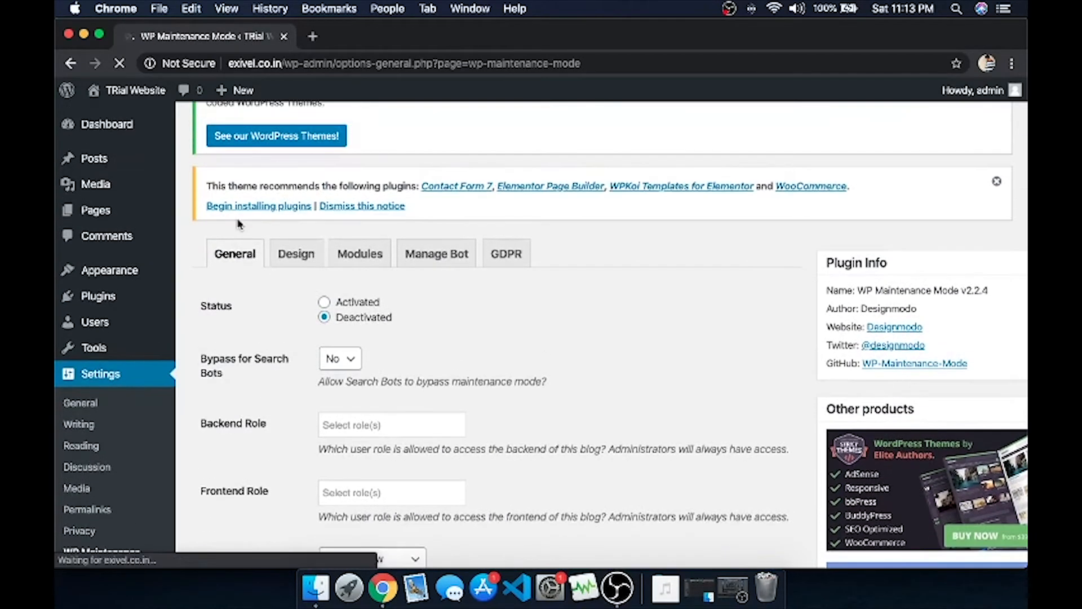
pyautogui.scroll(-2, 239, 224)
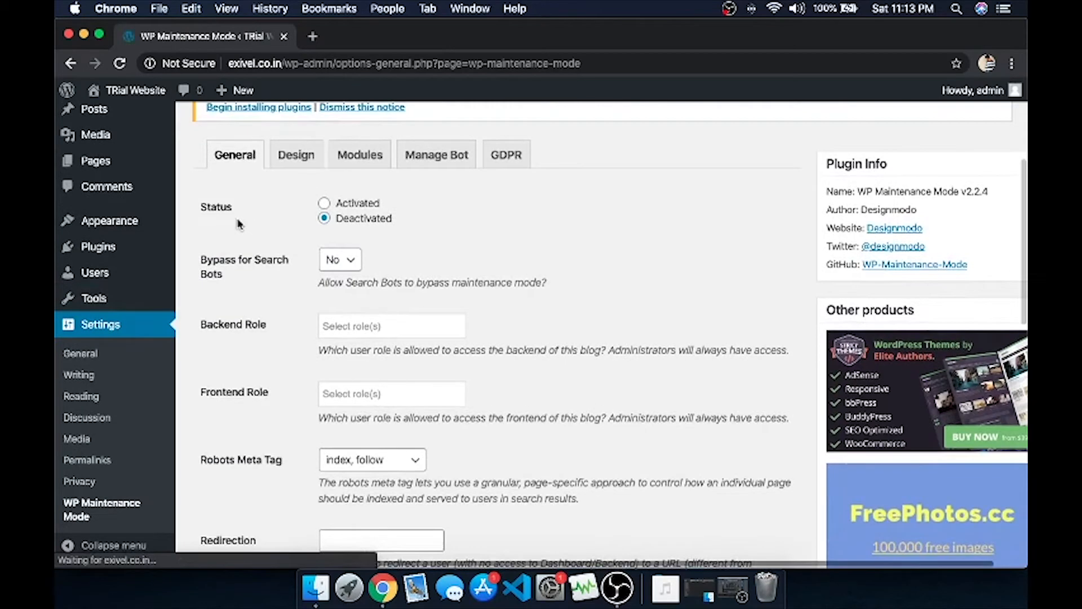
pyautogui.click(332, 206)
pyautogui.scroll(-2, 269, 294)
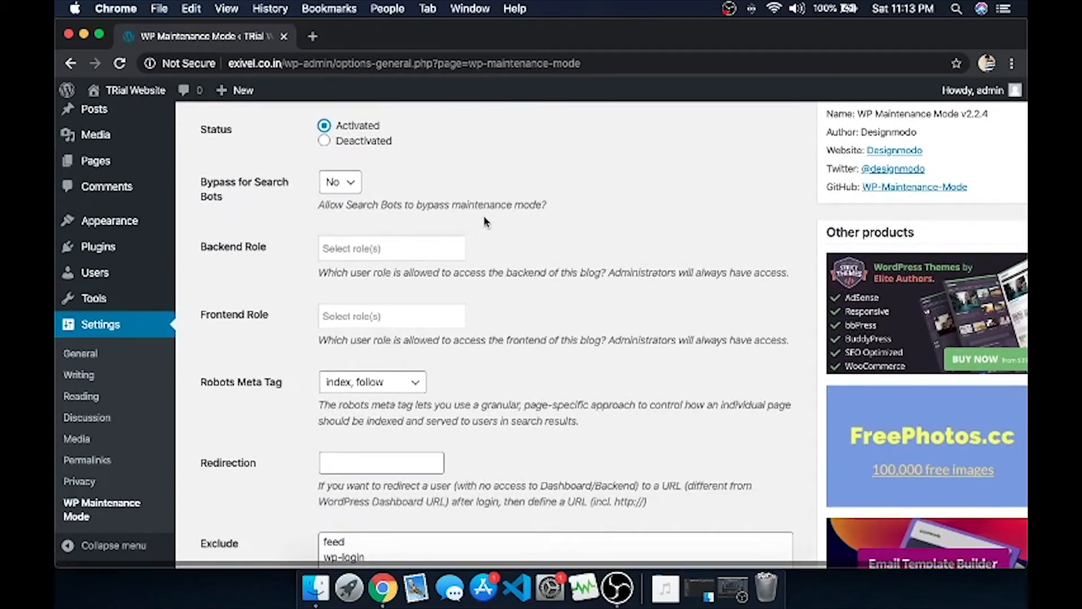
pyautogui.scroll(-3, 416, 228)
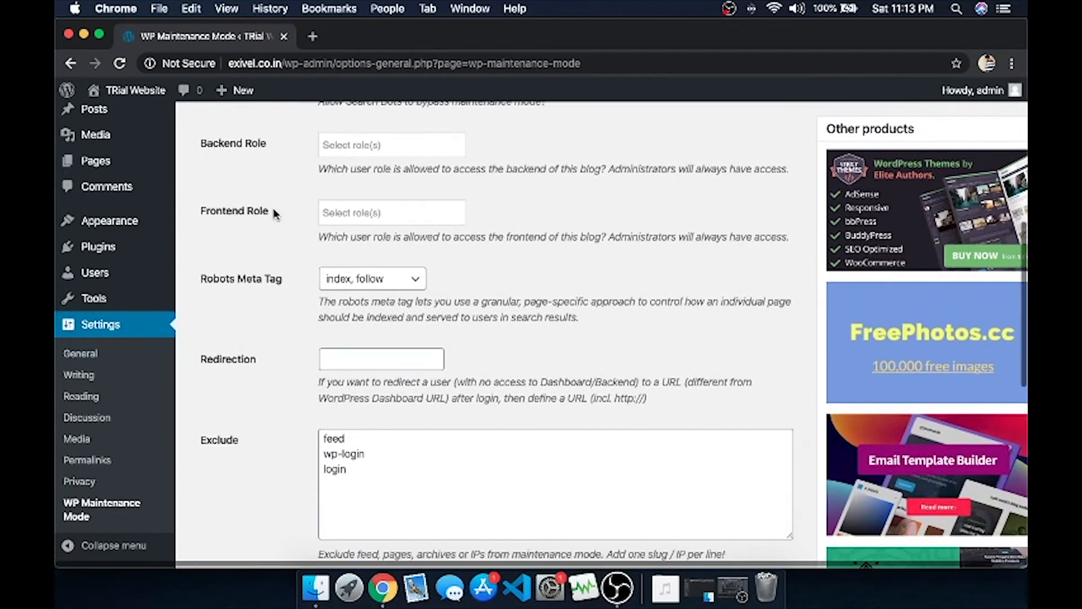
pyautogui.scroll(2, 276, 214)
pyautogui.click(344, 151)
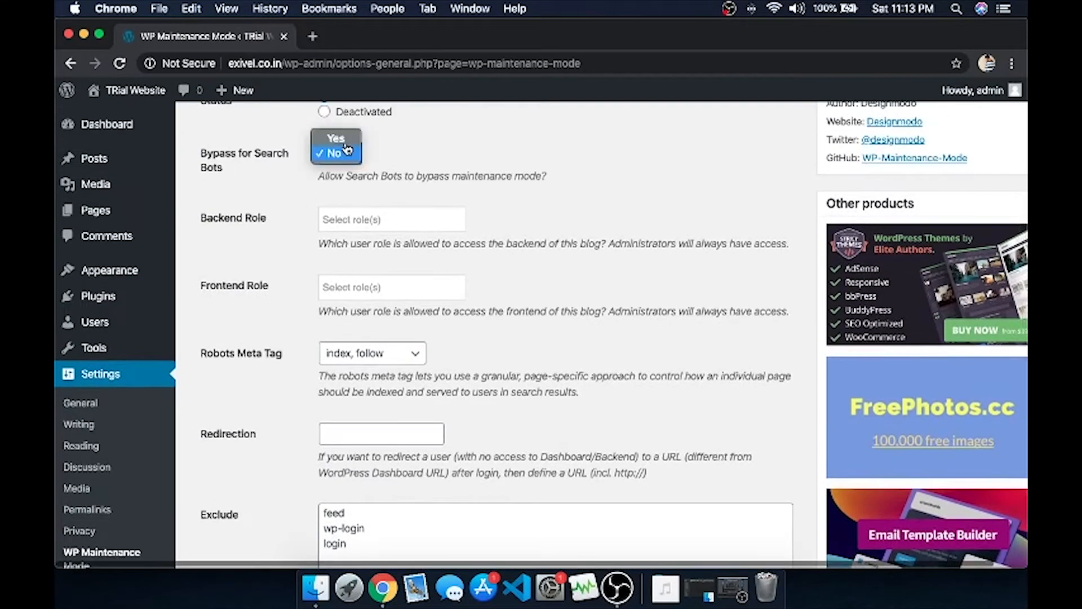
pyautogui.click(284, 251)
# Save the general settings and move on to the Design tab.
pyautogui.scroll(-2, 285, 245)
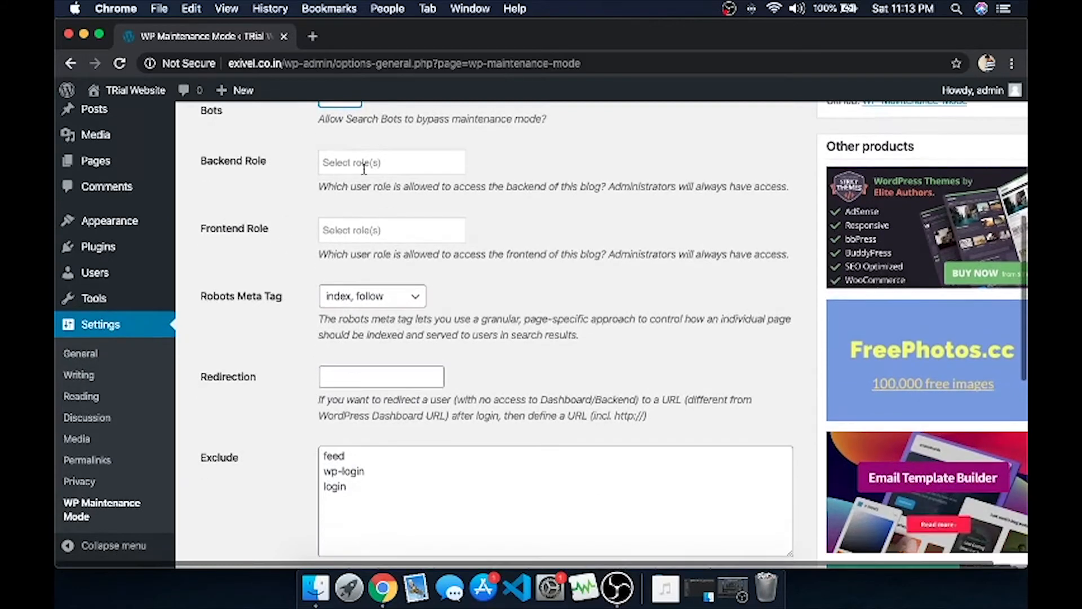
pyautogui.scroll(-3, 386, 248)
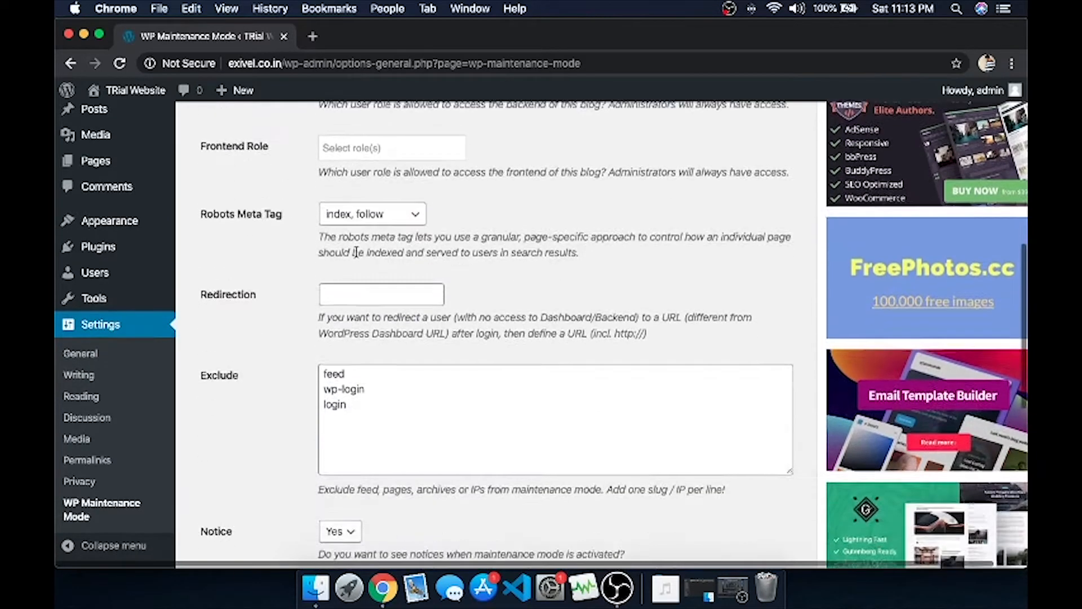
pyautogui.scroll(-2, 401, 285)
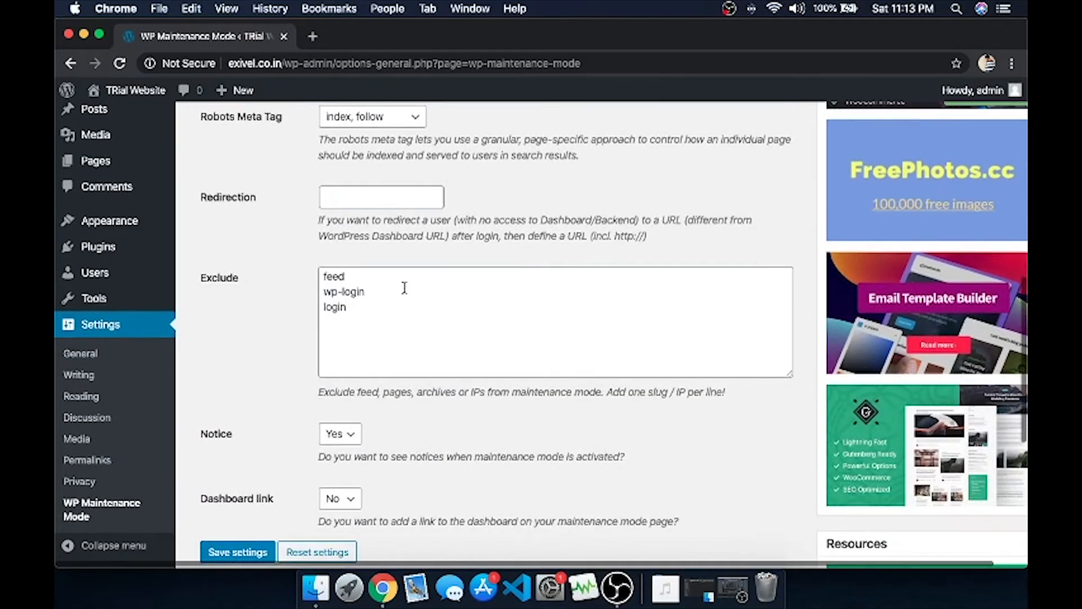
pyautogui.scroll(-4, 384, 338)
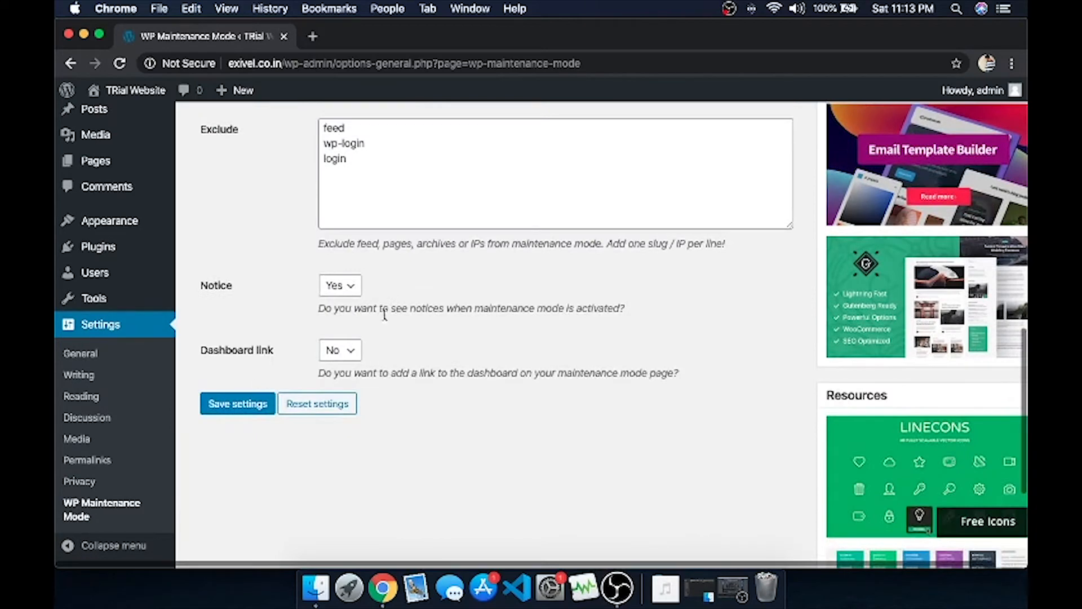
pyautogui.click(228, 413)
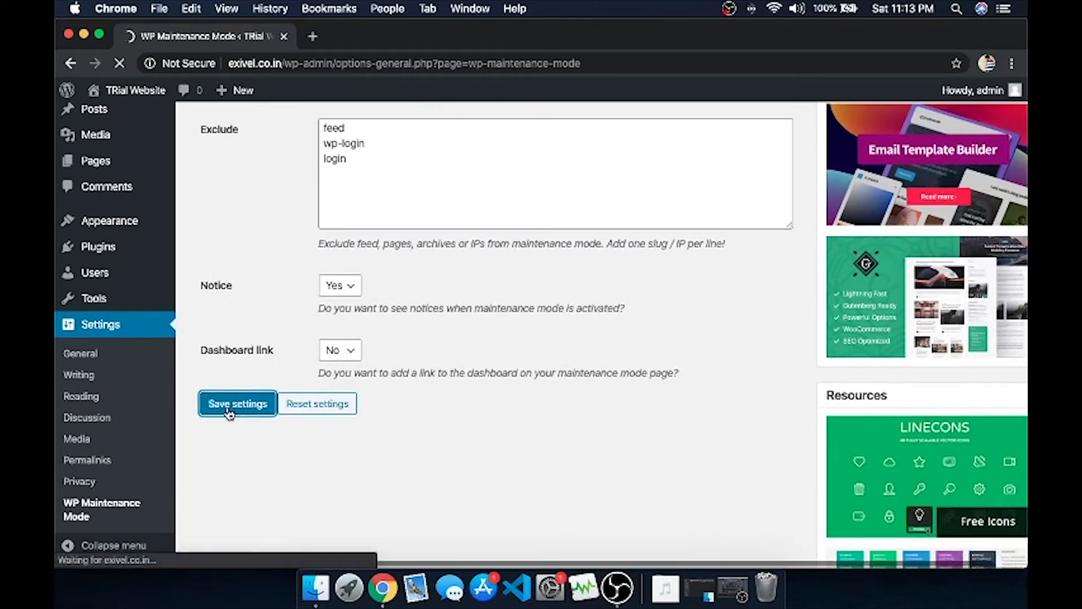
pyautogui.scroll(-2, 272, 284)
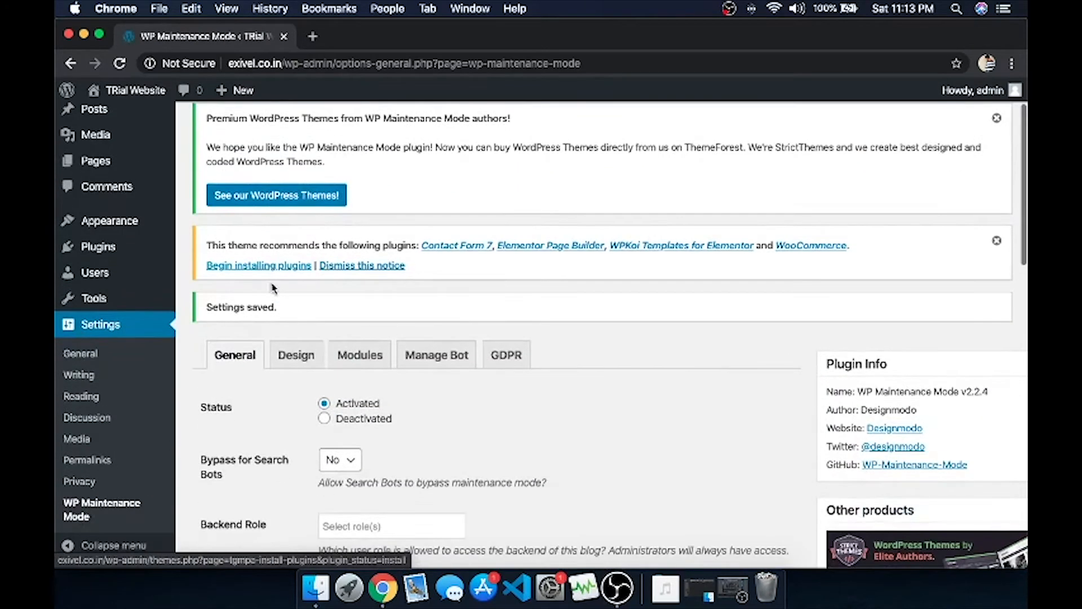
pyautogui.click(290, 356)
pyautogui.scroll(-4, 282, 338)
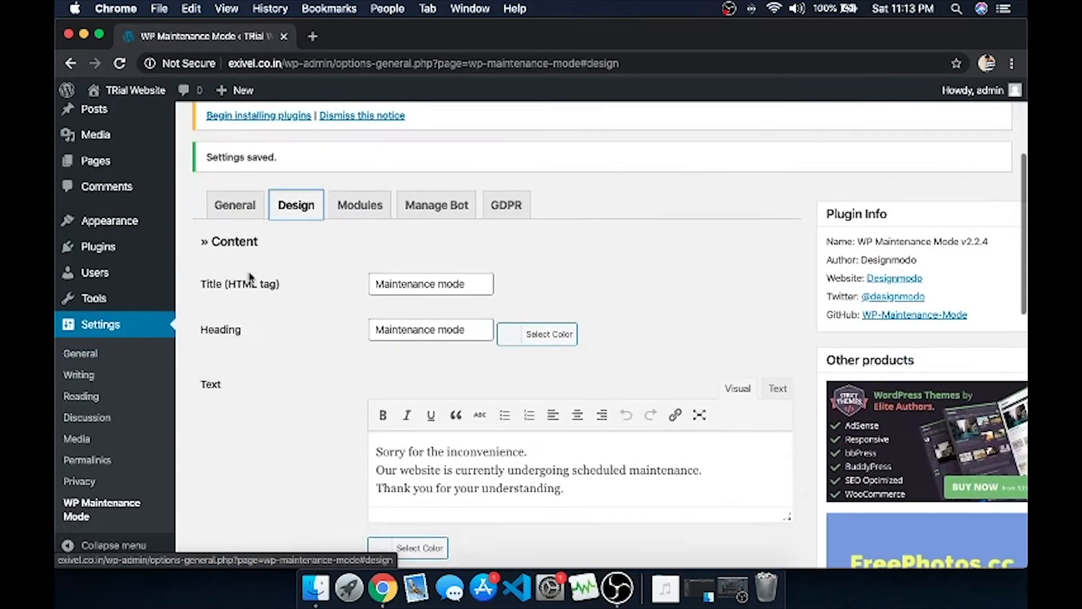
# Set the Title to 'We are coming soon' and the Heading to 'Something new is coming'.
pyautogui.click(464, 287)
pyautogui.press('super+a')
pyautogui.press('BackSpace')
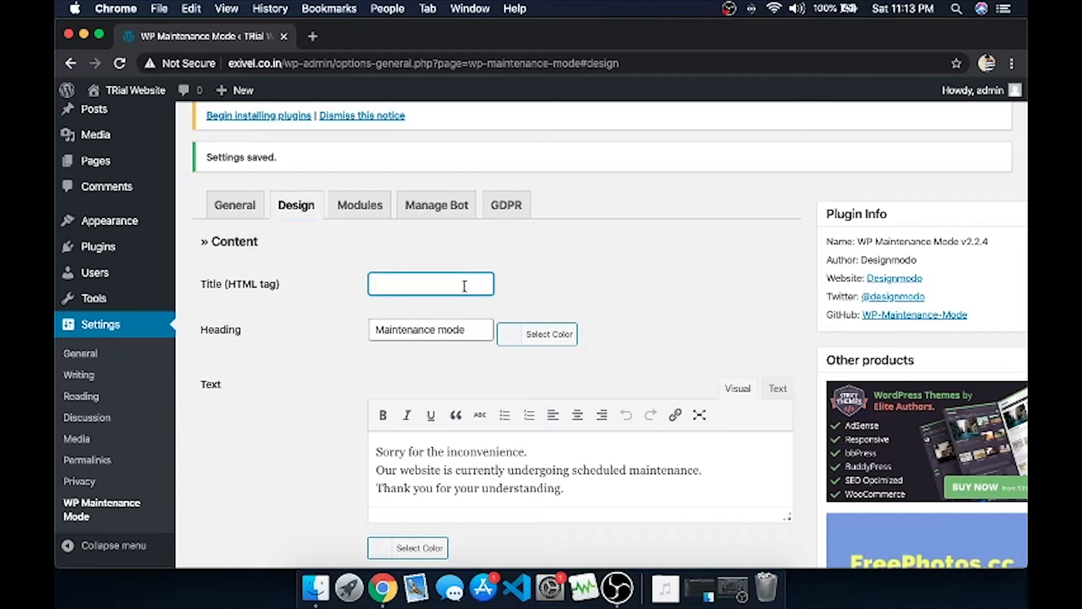
pyautogui.write('We are coming soon')
pyautogui.click(461, 335)
pyautogui.press('super+a')
pyautogui.press('BackSpace')
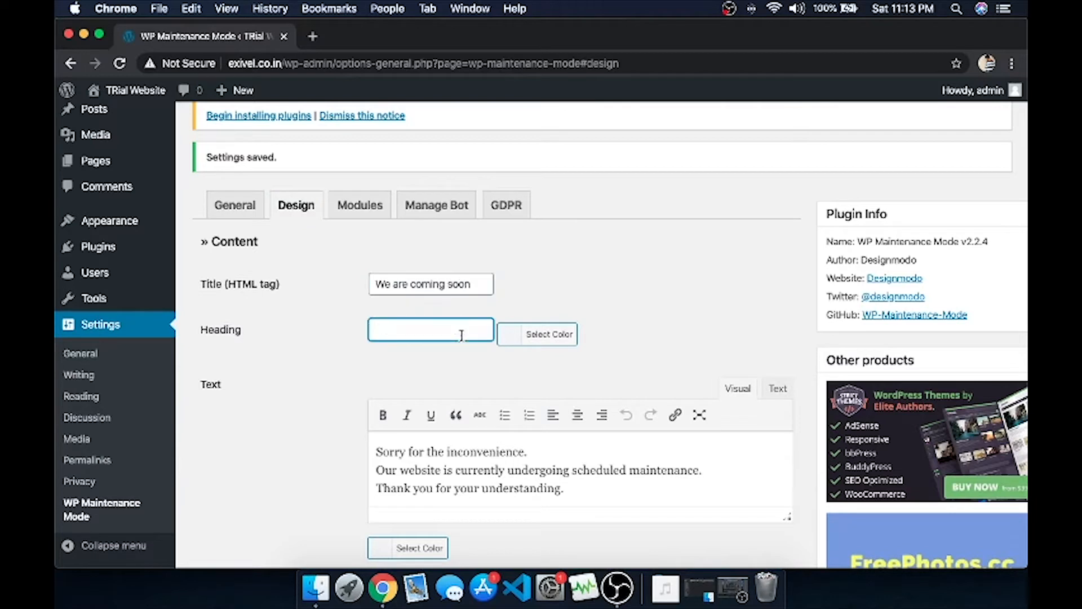
pyautogui.write('Something new')
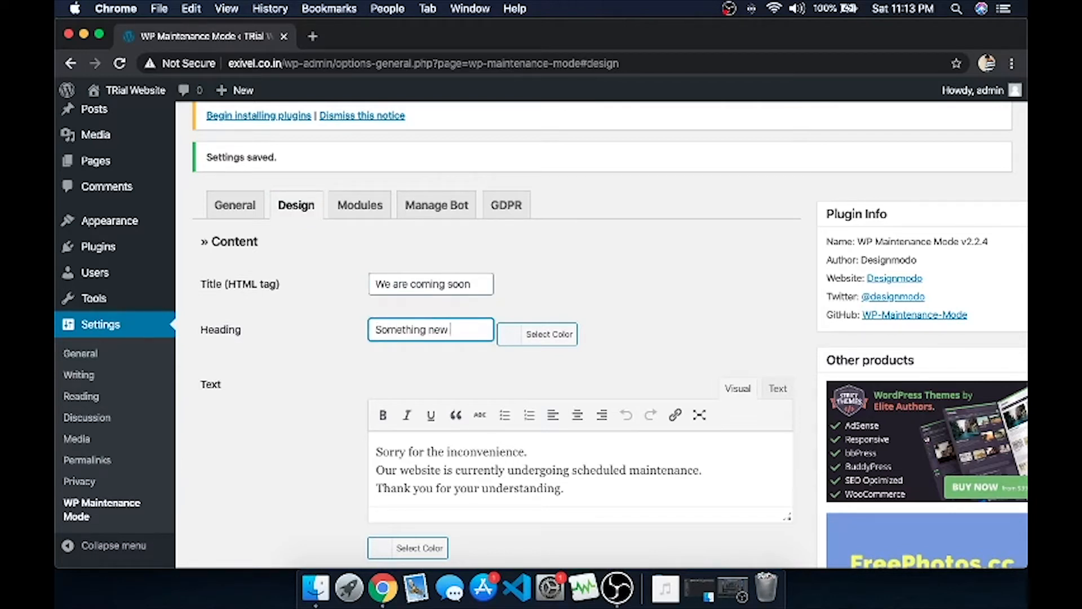
pyautogui.write('ming')
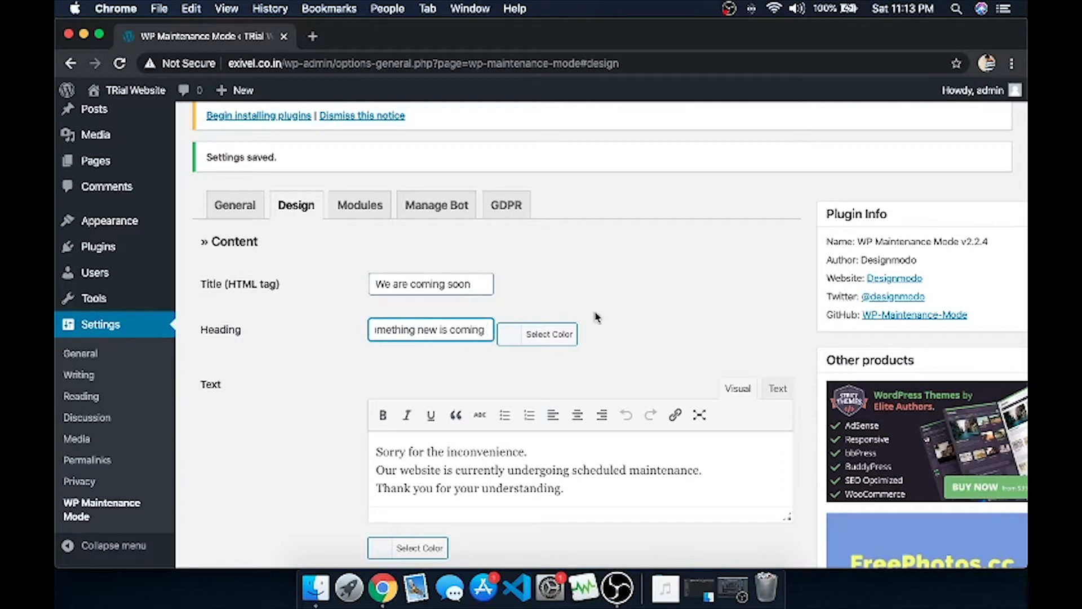
# Colour the heading text rose.
pyautogui.scroll(-5, 596, 317)
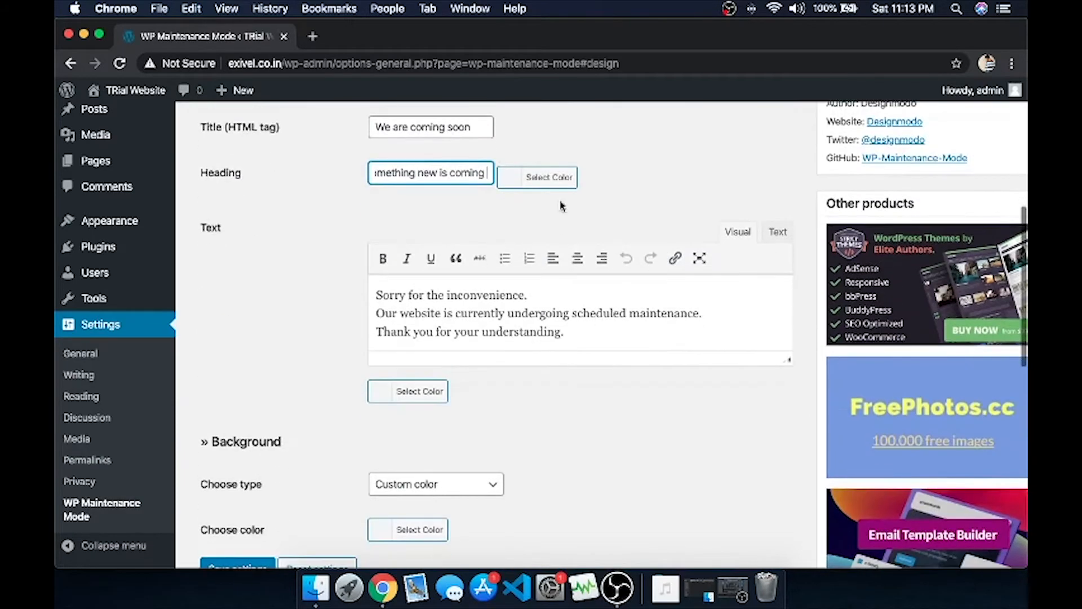
pyautogui.click(542, 176)
pyautogui.moveTo(509, 349); pyautogui.dragTo(636, 262)
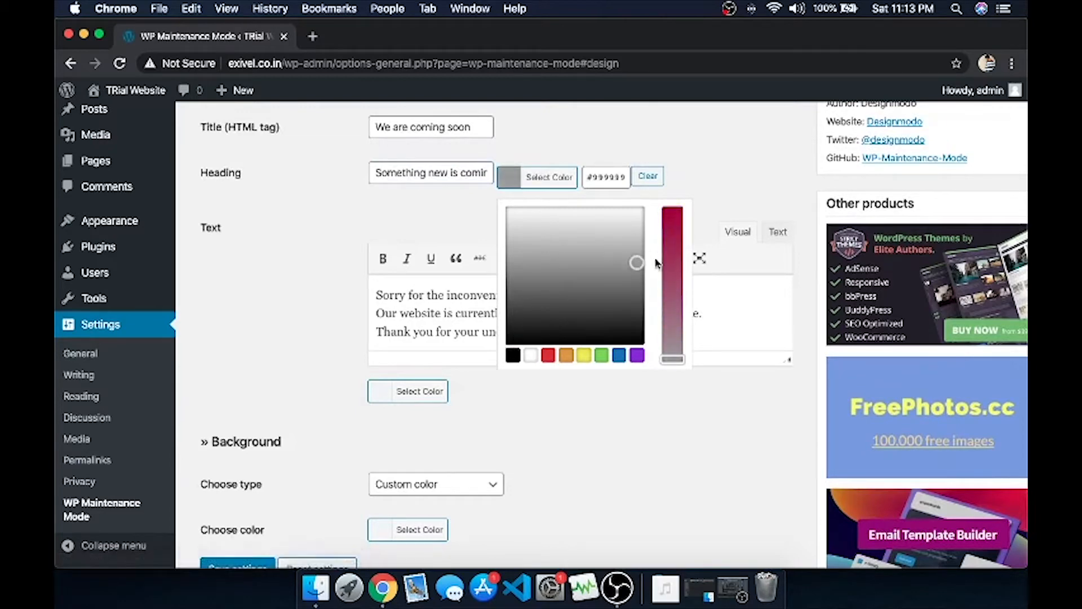
pyautogui.moveTo(678, 320); pyautogui.dragTo(678, 274)
pyautogui.click(712, 170)
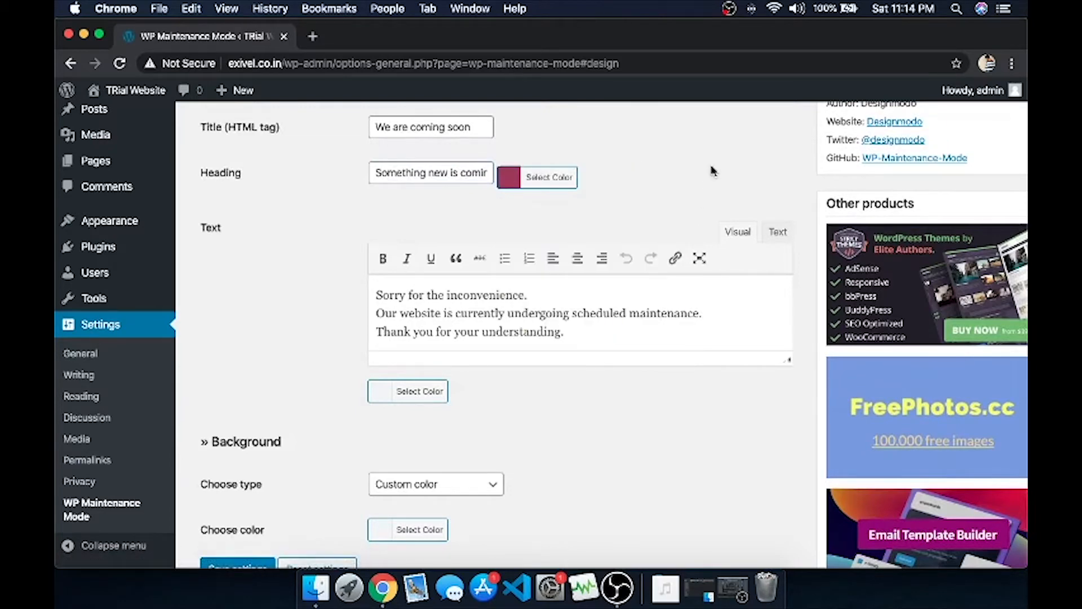
pyautogui.scroll(-2, 266, 211)
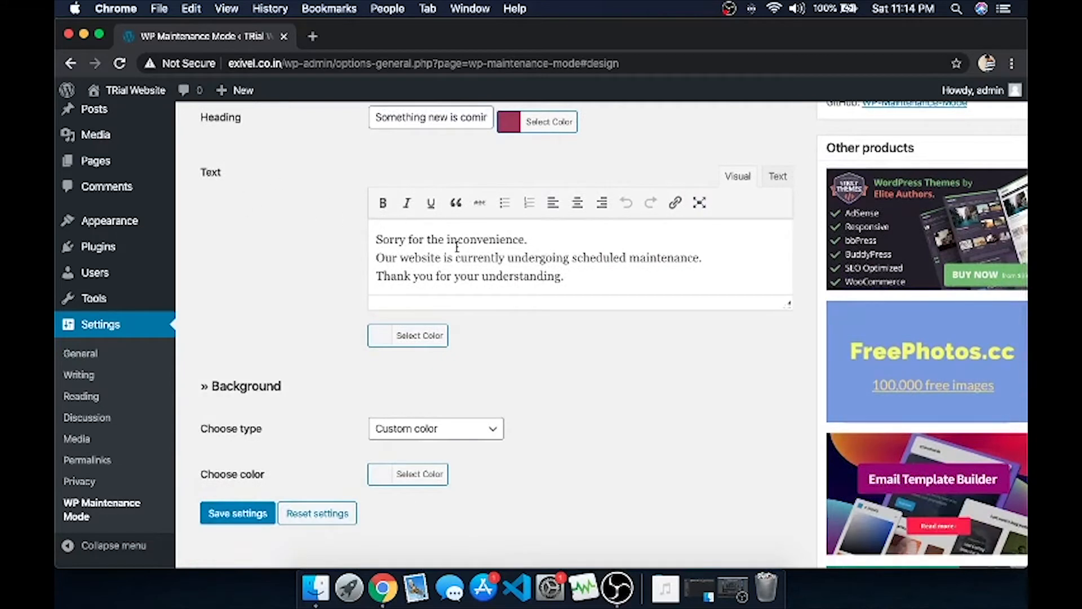
# Replace the default message with 'Hello hiie... welcome to code with spookie'.
pyautogui.click(578, 280)
pyautogui.press('super+BackSpace')
pyautogui.press('super+BackSpace')
pyautogui.press('super+BackSpace')
pyautogui.press('super+BackSpace')
pyautogui.press('super+BackSpace')
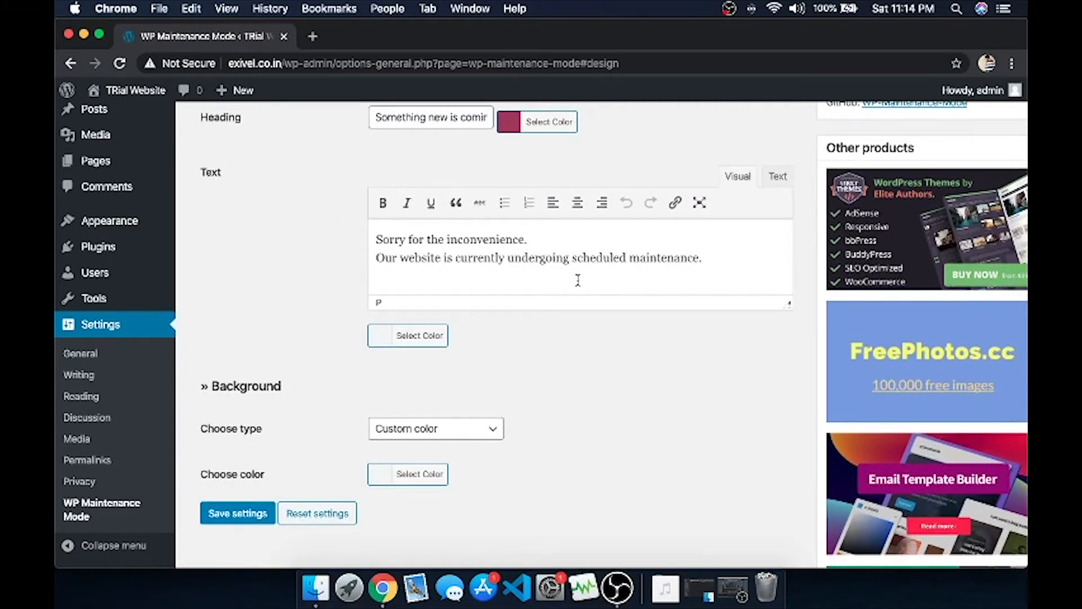
pyautogui.write('HEllo')
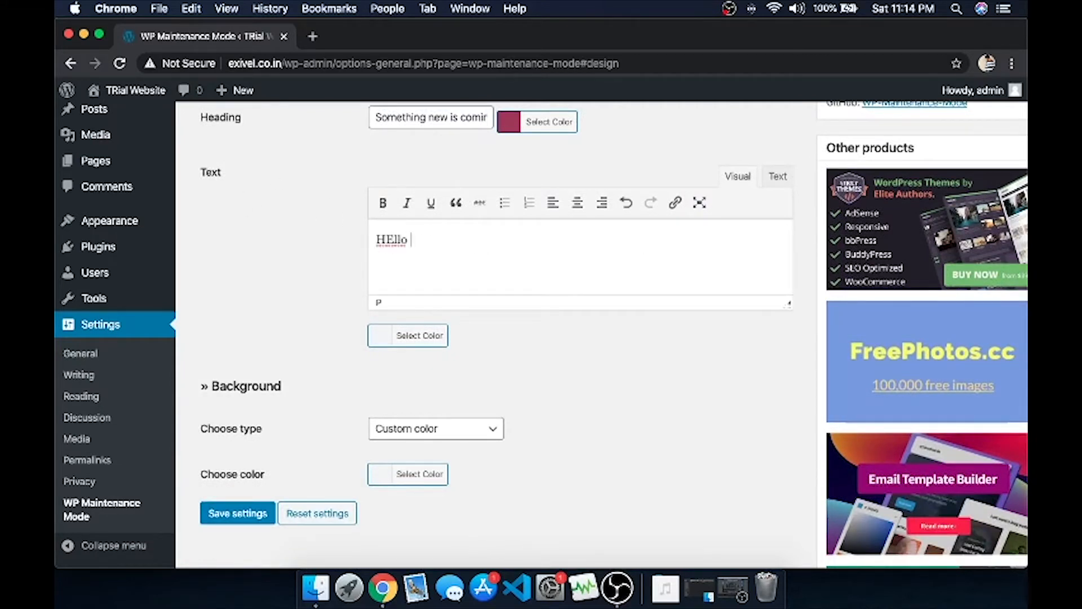
pyautogui.press('BackSpace')
pyautogui.press('BackSpace')
pyautogui.press('BackSpace')
pyautogui.press('BackSpace')
pyautogui.write('ello hiie...')
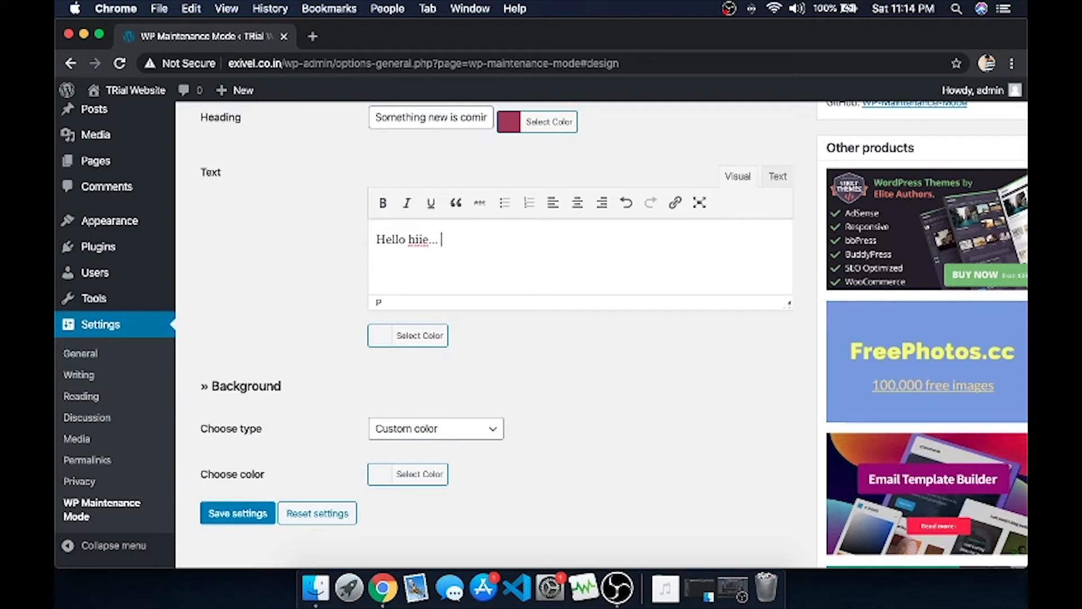
pyautogui.write(' welcome to code w')
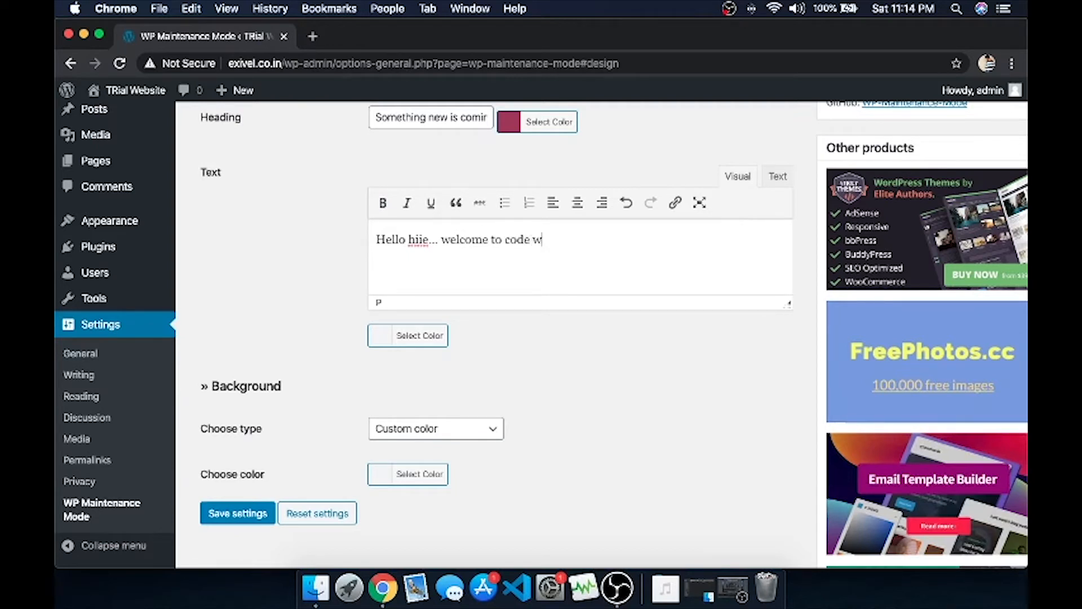
pyautogui.write('ith spookie')
# Set the message text colour to teal.
pyautogui.scroll(-3, 485, 305)
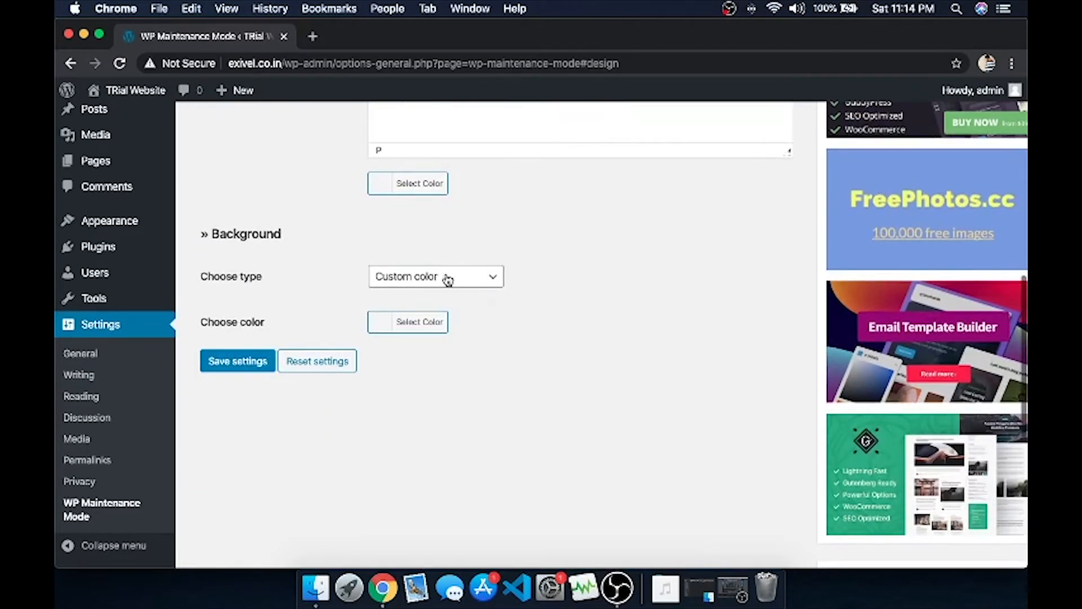
pyautogui.click(429, 189)
pyautogui.moveTo(423, 324); pyautogui.dragTo(452, 273)
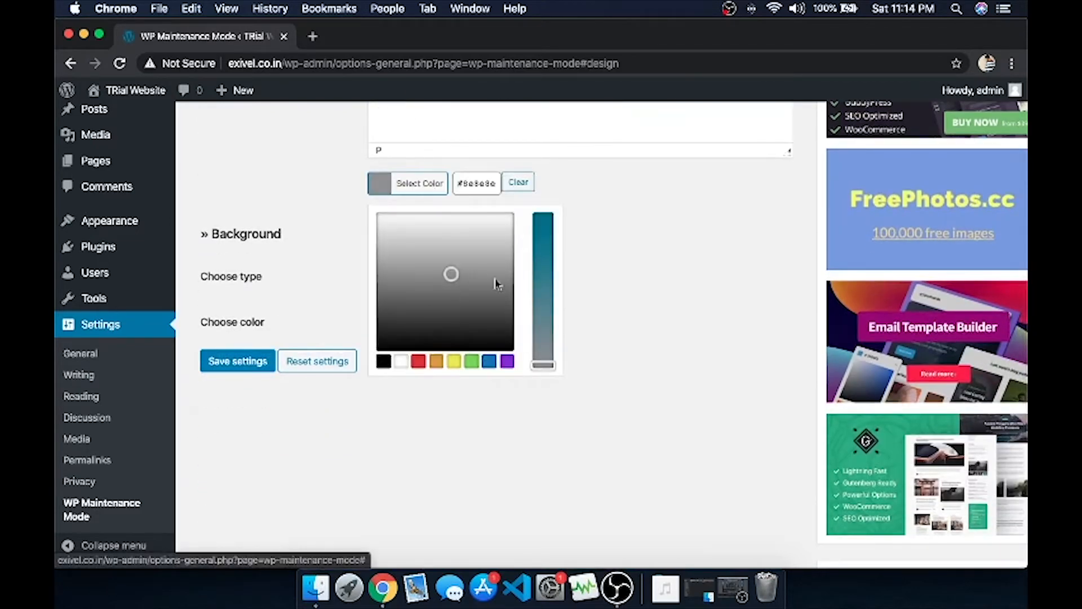
pyautogui.moveTo(540, 307); pyautogui.dragTo(542, 270)
pyautogui.click(624, 249)
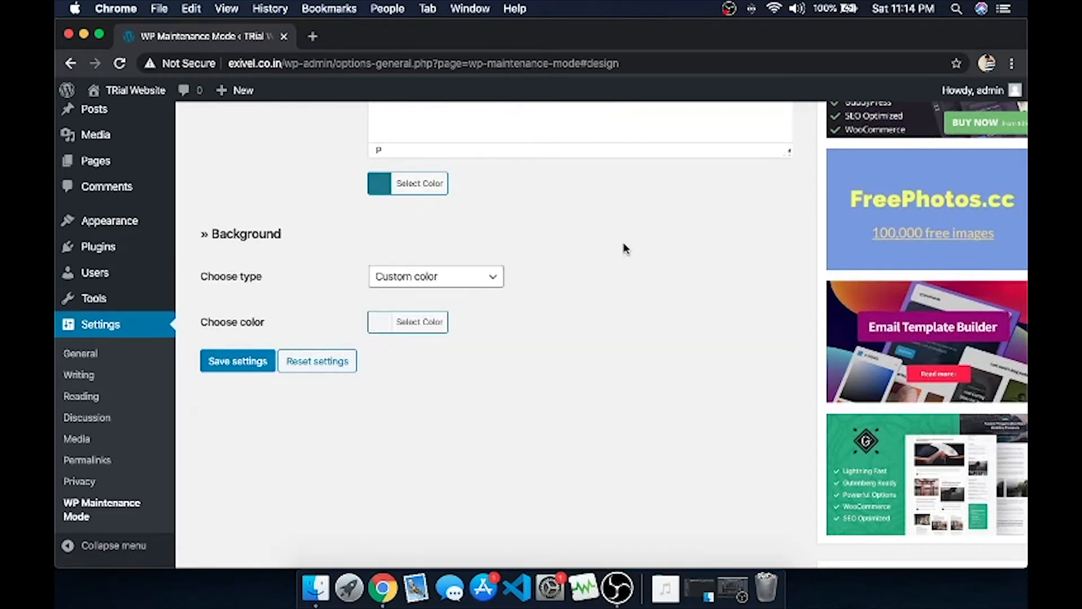
pyautogui.scroll(-1, 362, 268)
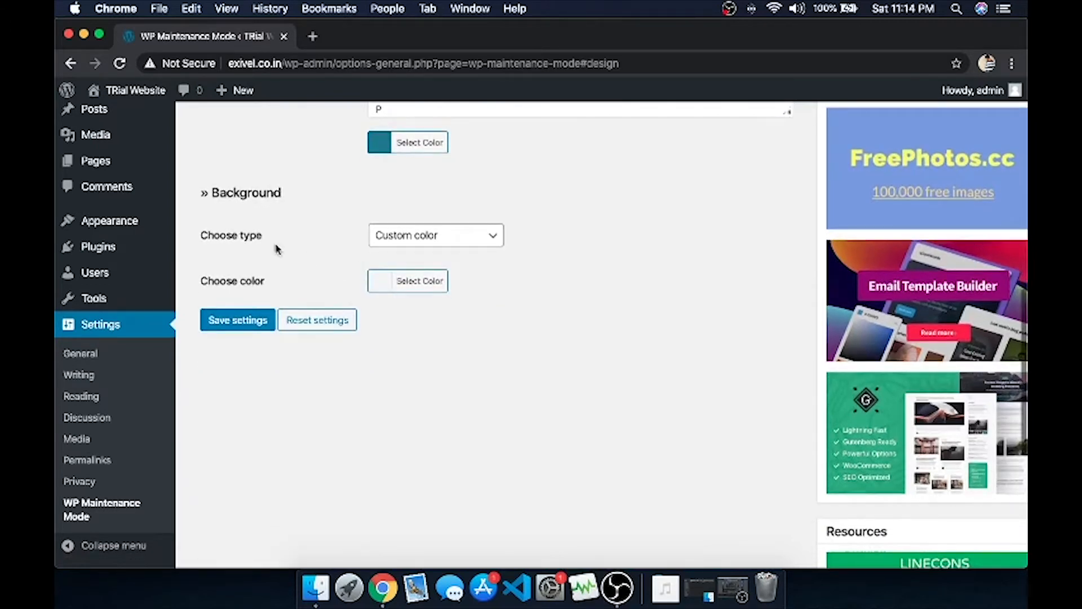
# Choose 'Predefined background' as the background type and save the Design settings.
pyautogui.click(434, 233)
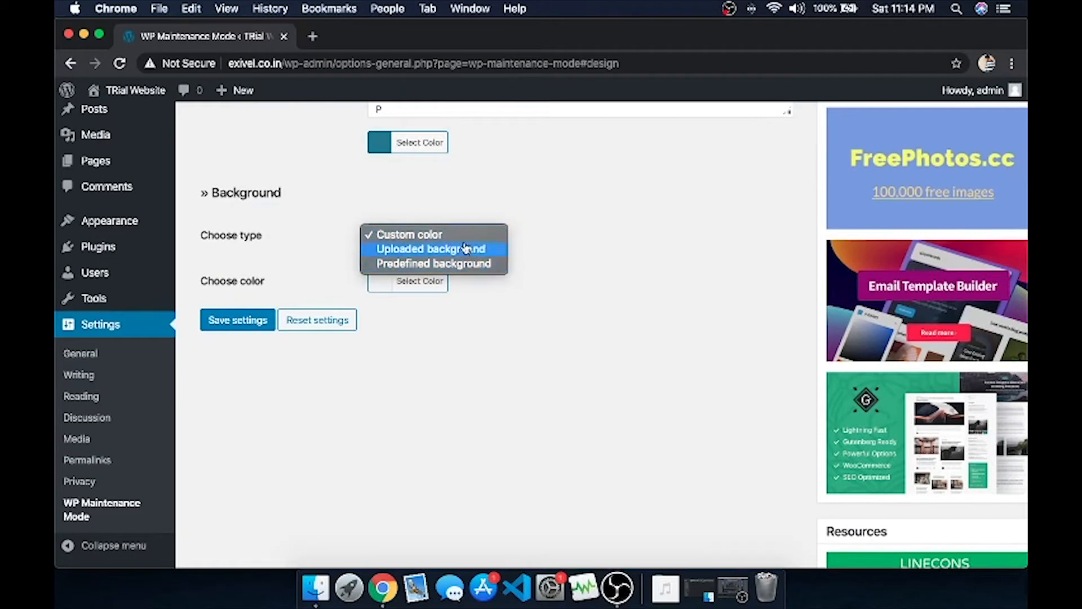
pyautogui.click(464, 248)
pyautogui.click(438, 237)
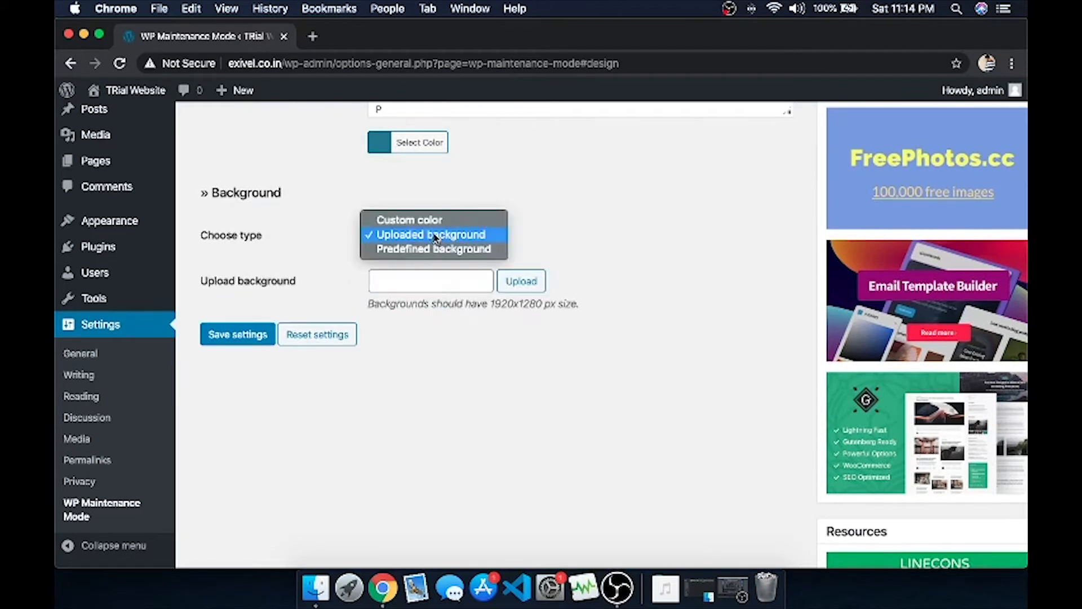
pyautogui.click(404, 249)
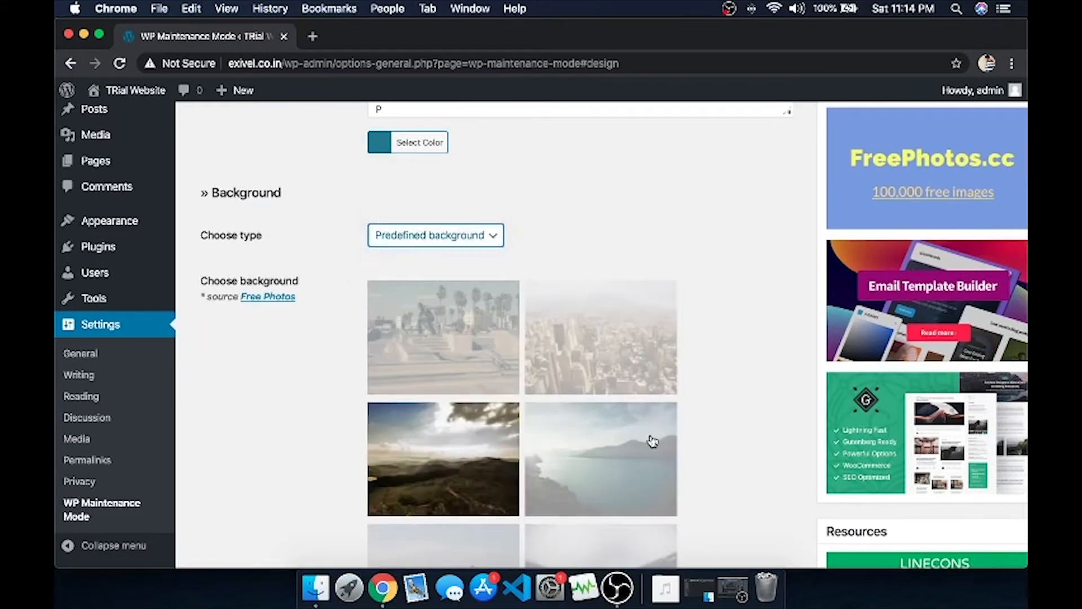
pyautogui.scroll(-3, 653, 442)
pyautogui.scroll(-4, 417, 438)
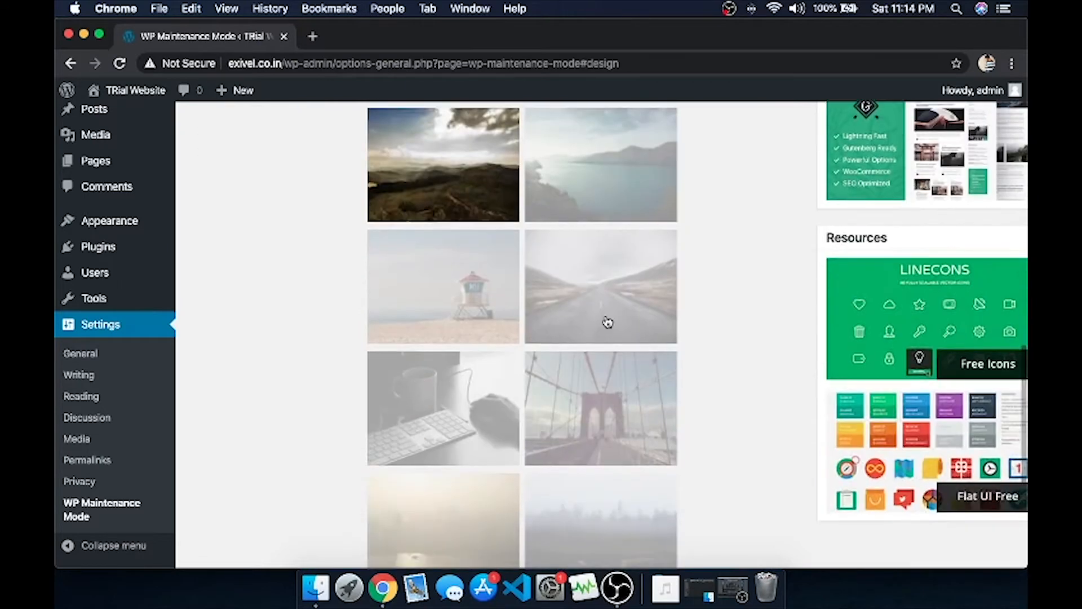
pyautogui.scroll(-5, 603, 320)
pyautogui.scroll(3, 563, 283)
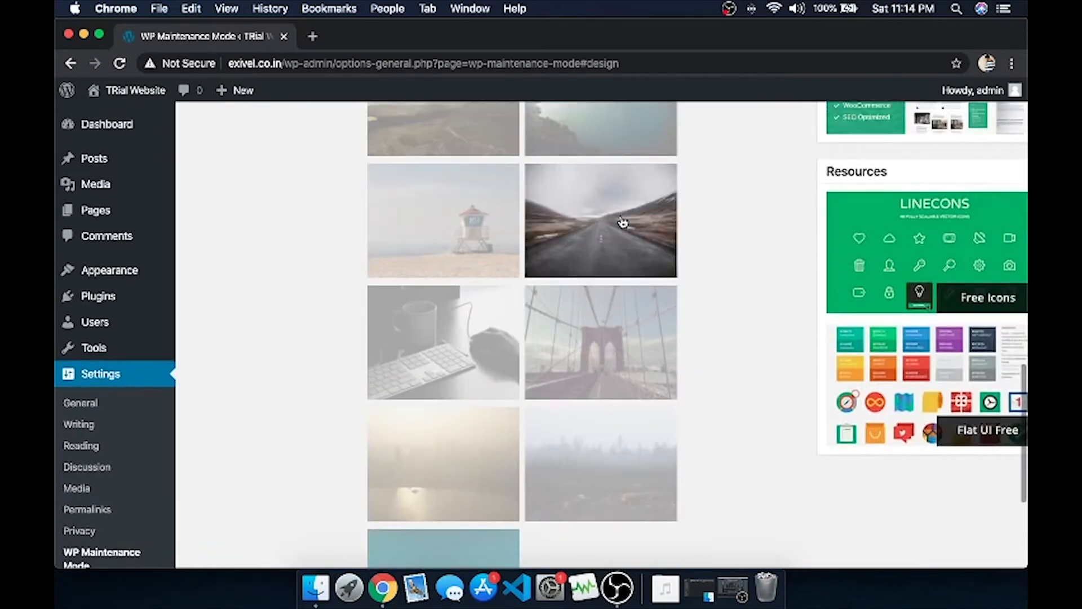
pyautogui.scroll(-5, 471, 350)
pyautogui.click(241, 511)
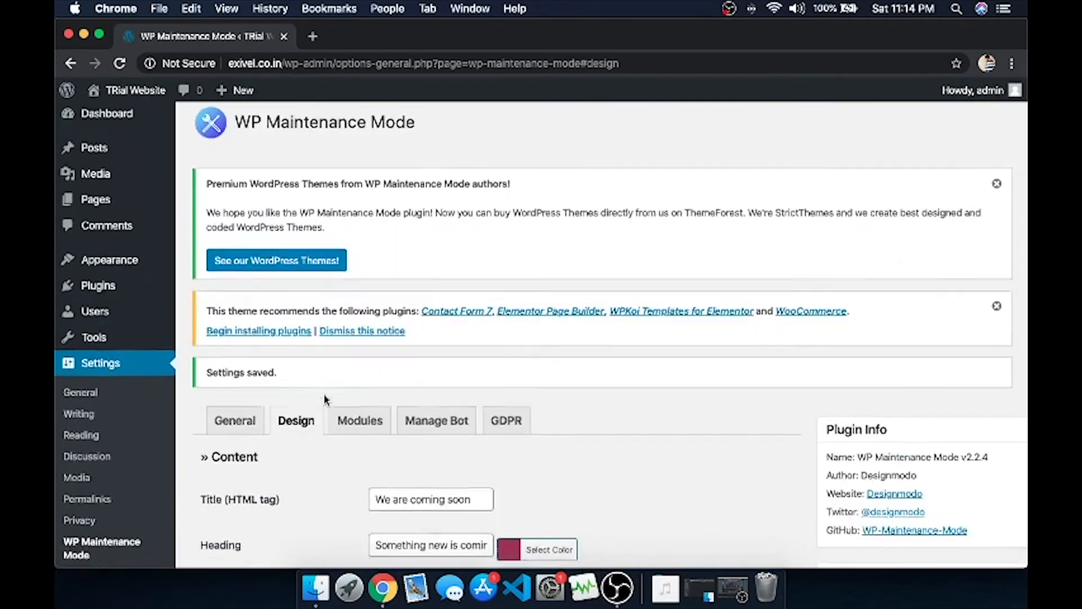
pyautogui.scroll(-4, 400, 246)
# In the Modules tab, leave Show countdown? set to No.
pyautogui.click(359, 273)
pyautogui.scroll(-3, 403, 352)
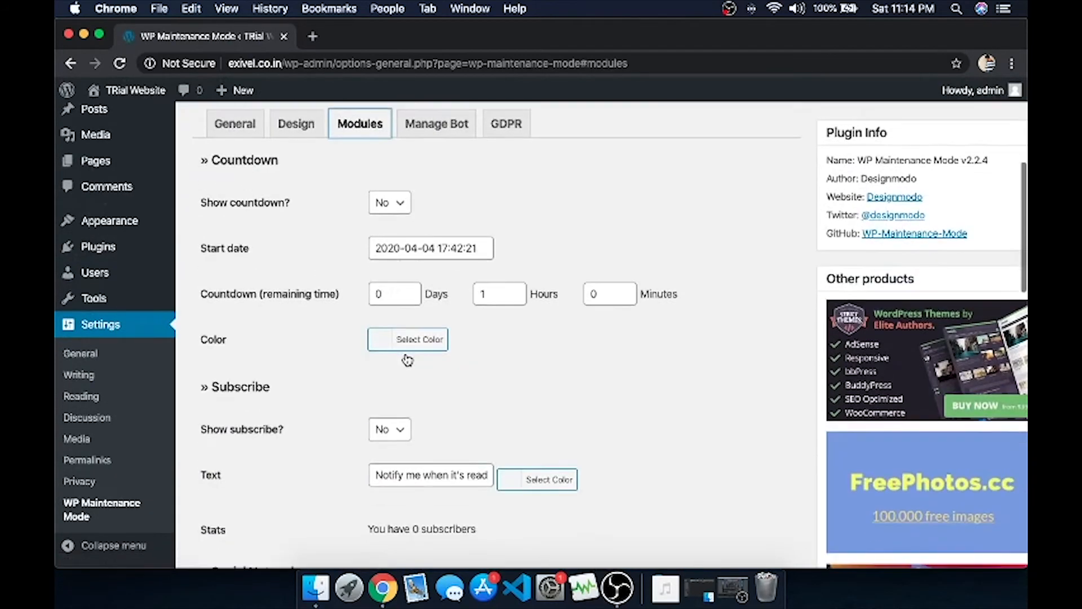
pyautogui.click(386, 210)
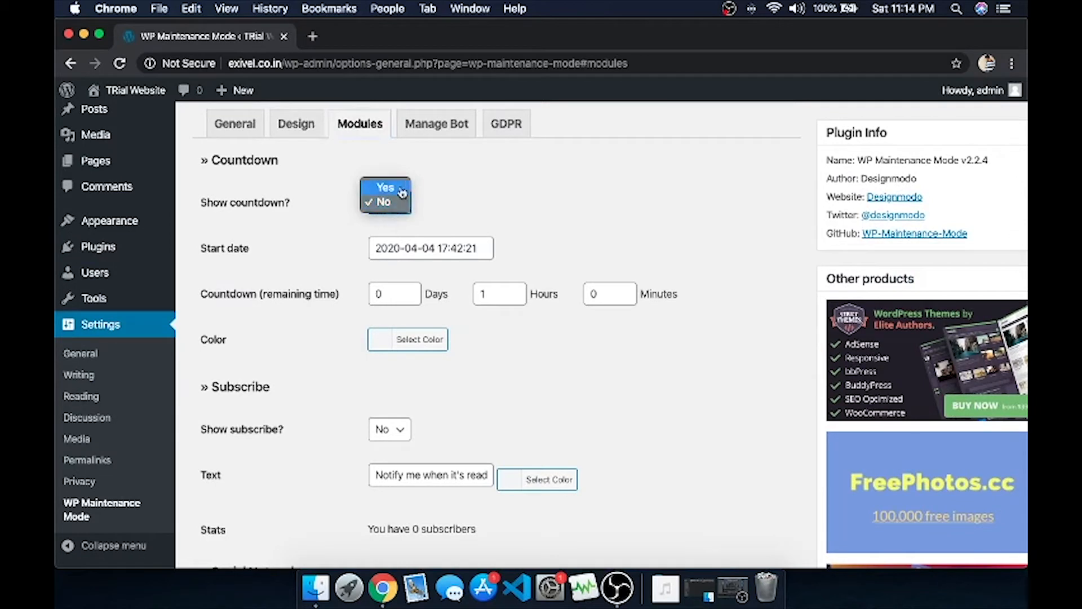
pyautogui.click(385, 187)
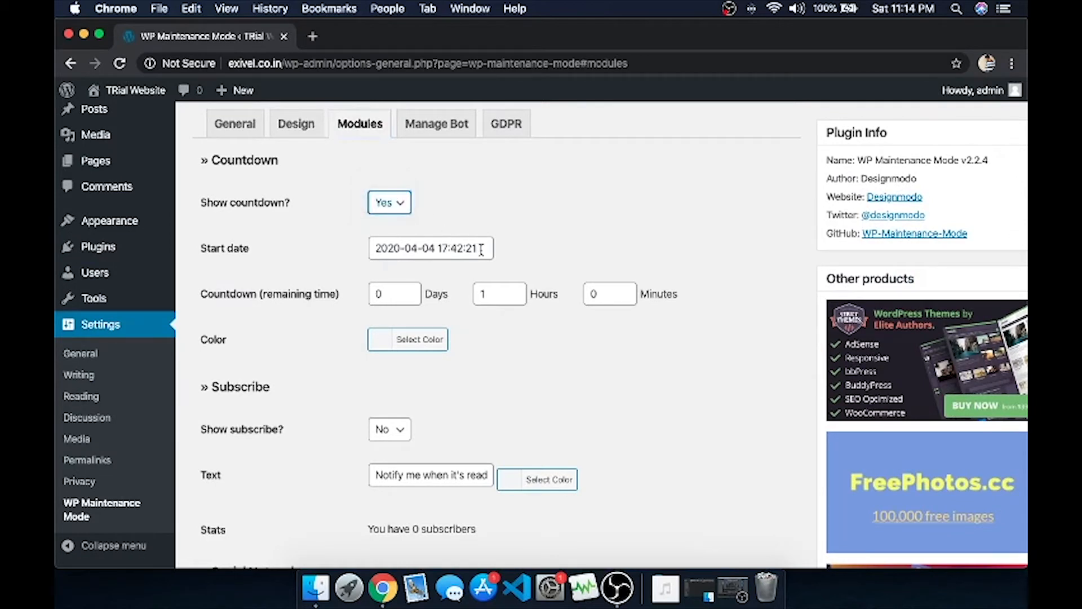
pyautogui.click(387, 210)
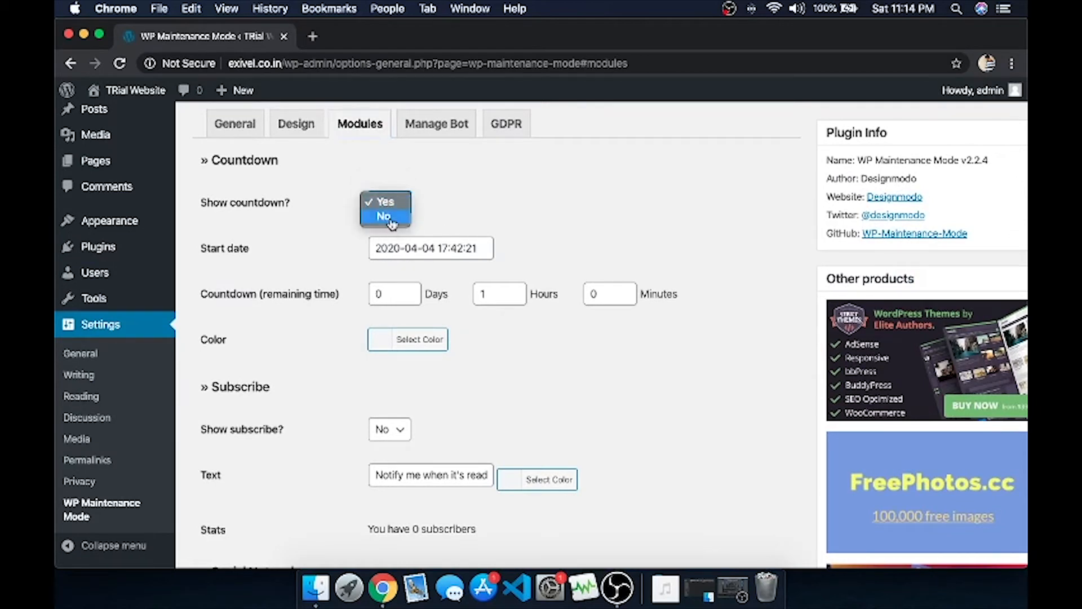
pyautogui.click(379, 289)
pyautogui.scroll(-3, 367, 316)
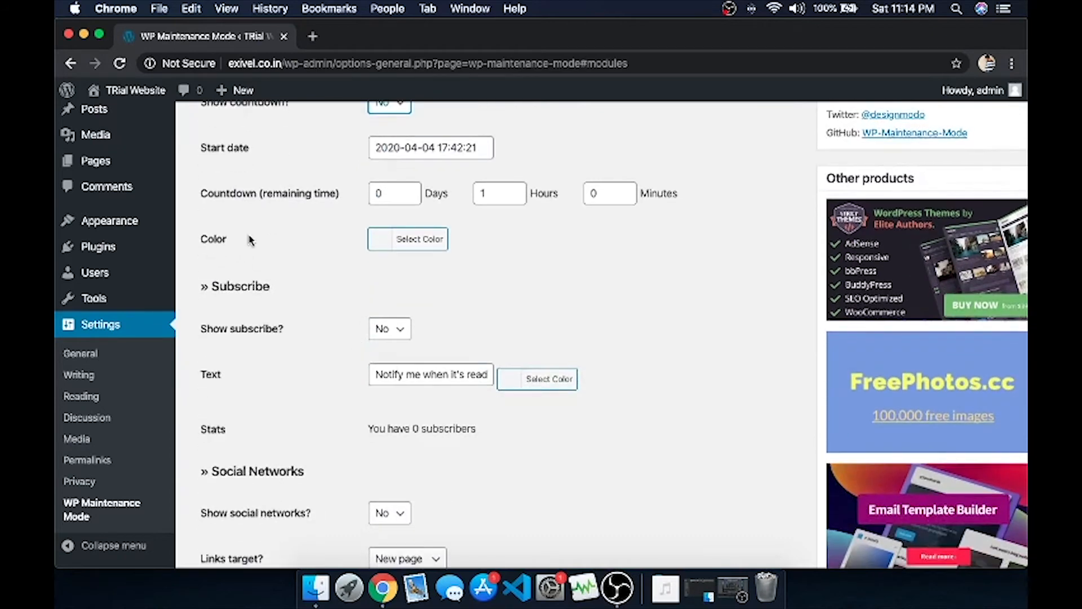
pyautogui.scroll(1, 265, 238)
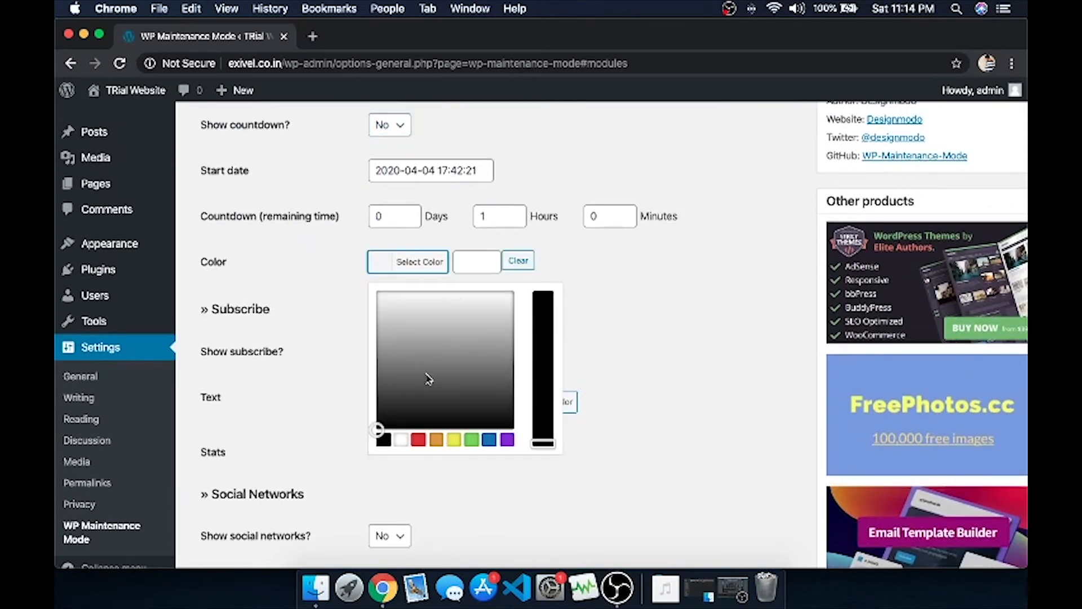
pyautogui.click(667, 321)
pyautogui.scroll(-6, 665, 320)
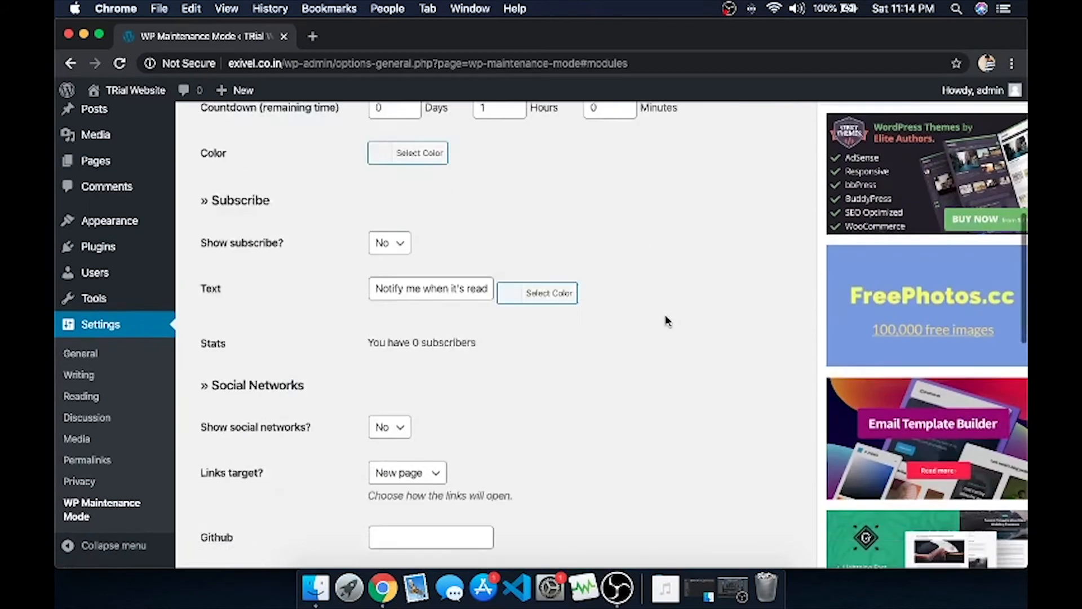
# Set Show subscribe? to Yes and give the subscribe text a dark green colour.
pyautogui.click(401, 153)
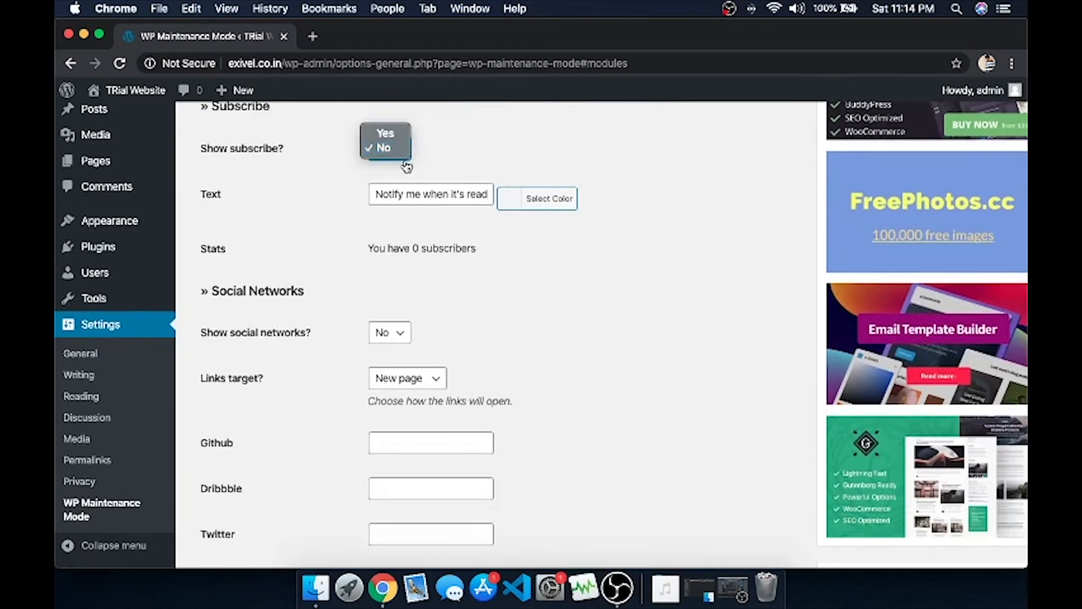
pyautogui.click(394, 134)
pyautogui.click(470, 199)
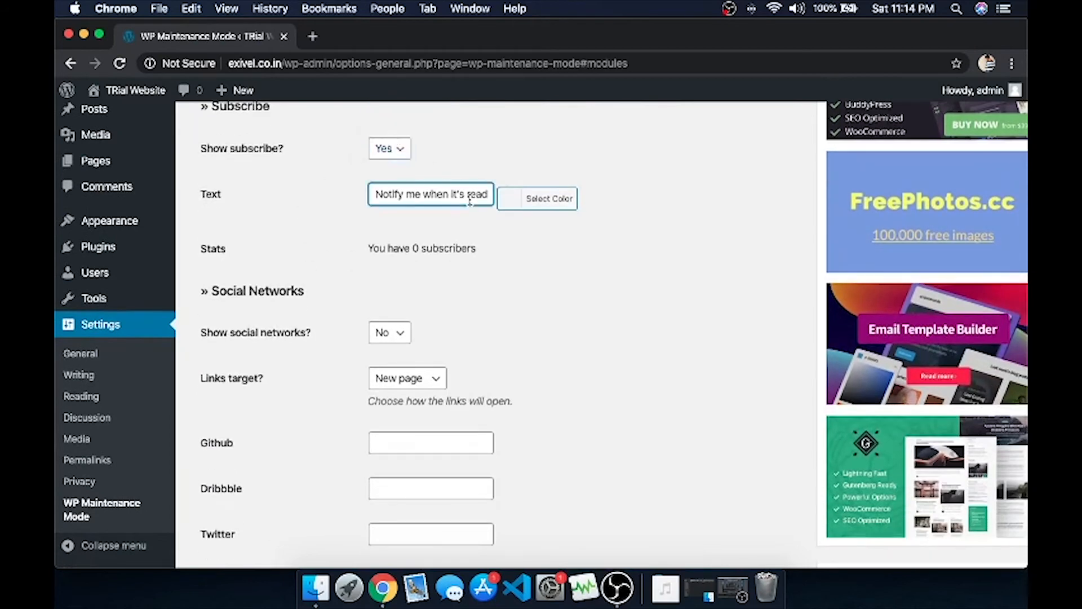
pyautogui.click(525, 201)
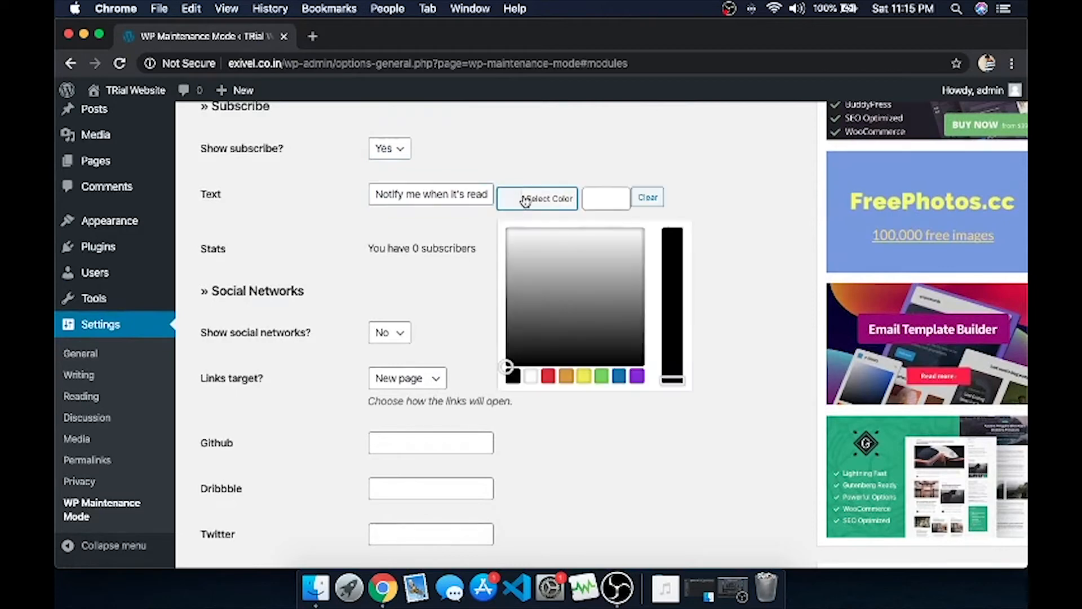
pyautogui.click(551, 317)
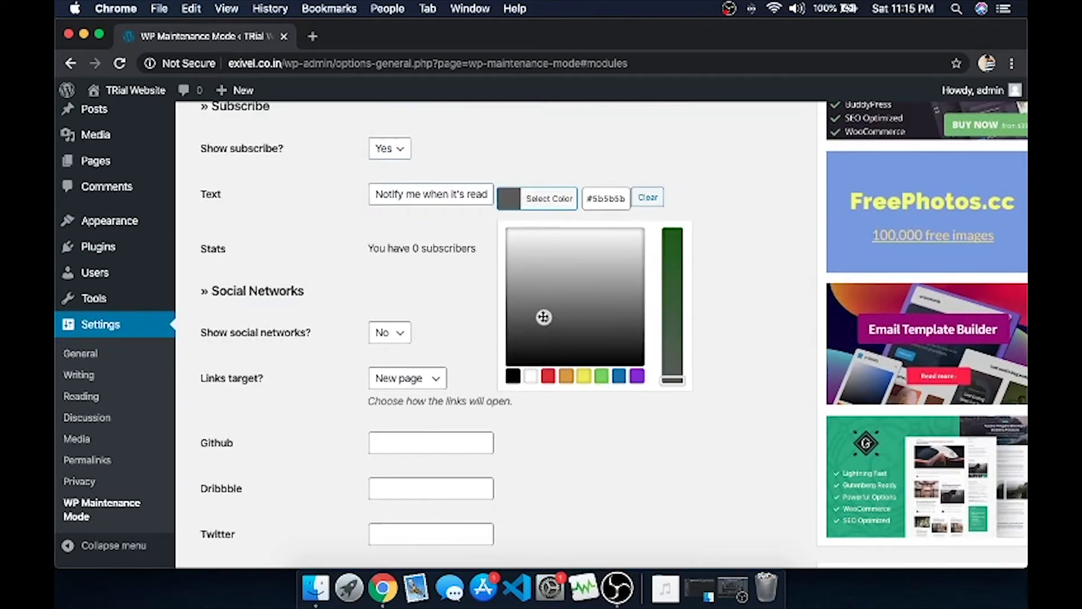
pyautogui.click(672, 289)
pyautogui.click(722, 288)
pyautogui.scroll(-2, 346, 267)
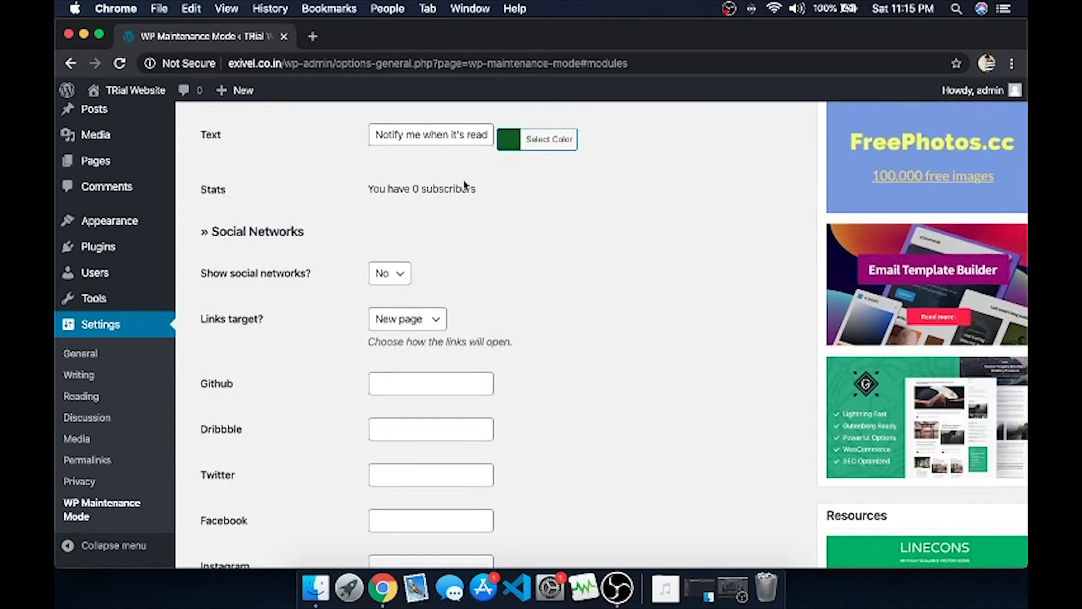
pyautogui.scroll(-3, 248, 271)
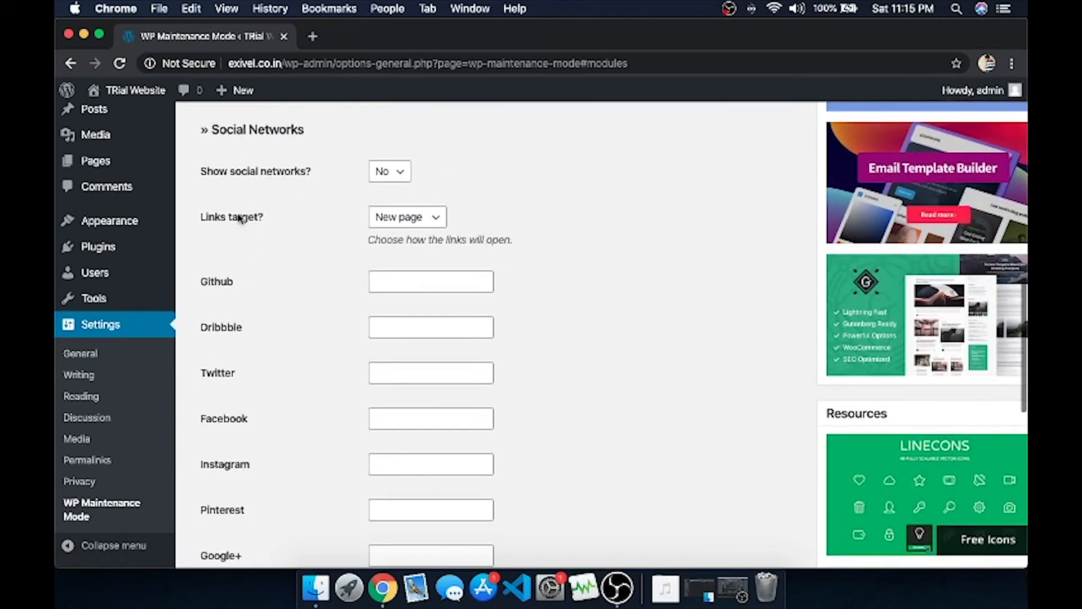
# Turn Show social networks? on and enter the Instagram profile URL.
pyautogui.click(394, 171)
pyautogui.click(389, 157)
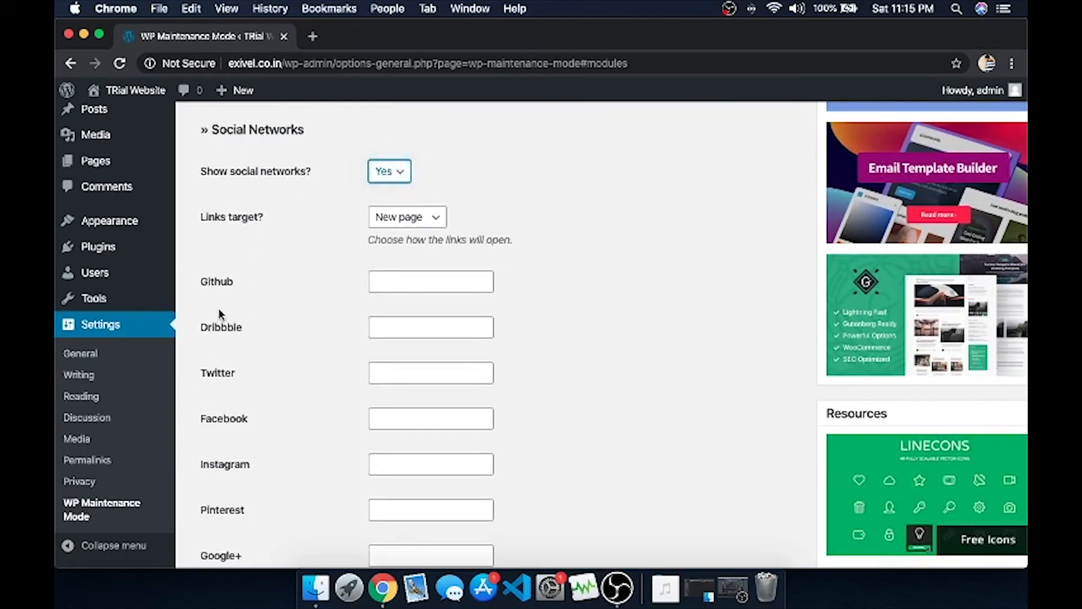
pyautogui.scroll(-2, 219, 313)
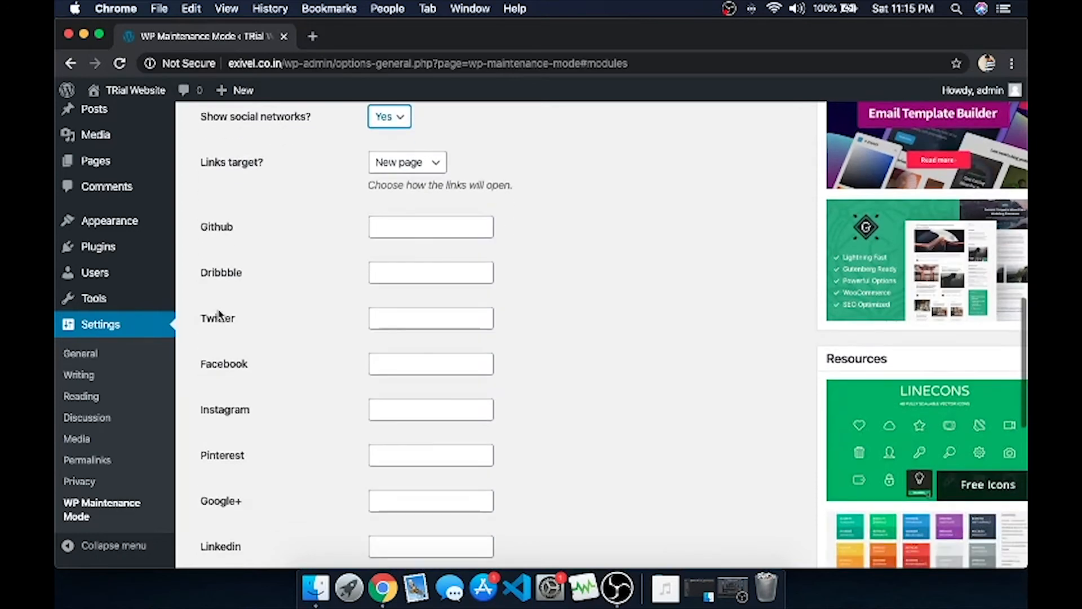
pyautogui.click(414, 404)
pyautogui.write('www.i')
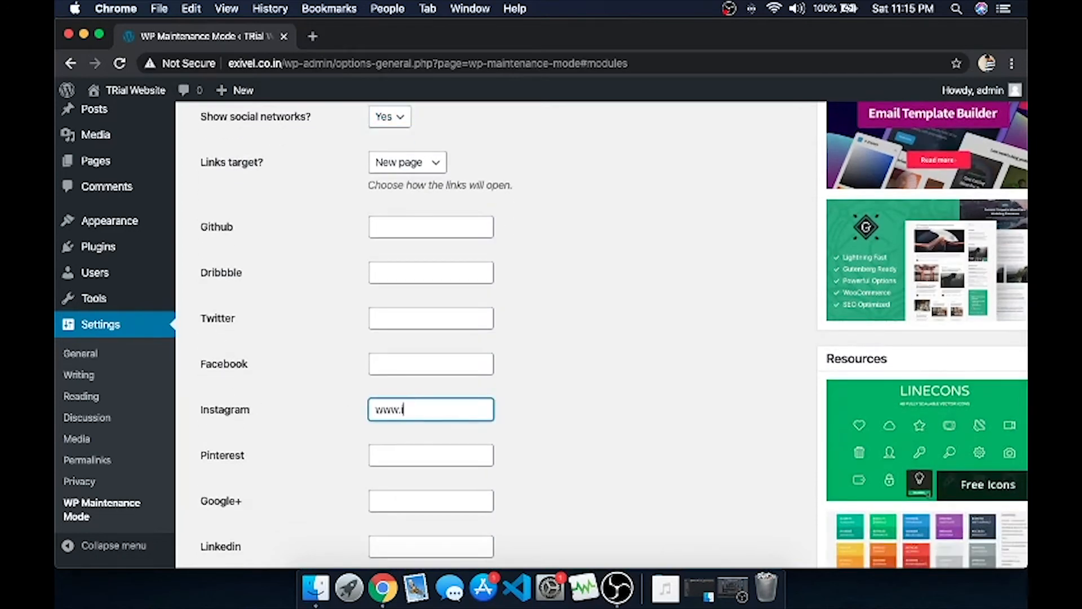
pyautogui.write('nstagram.com/ankus')
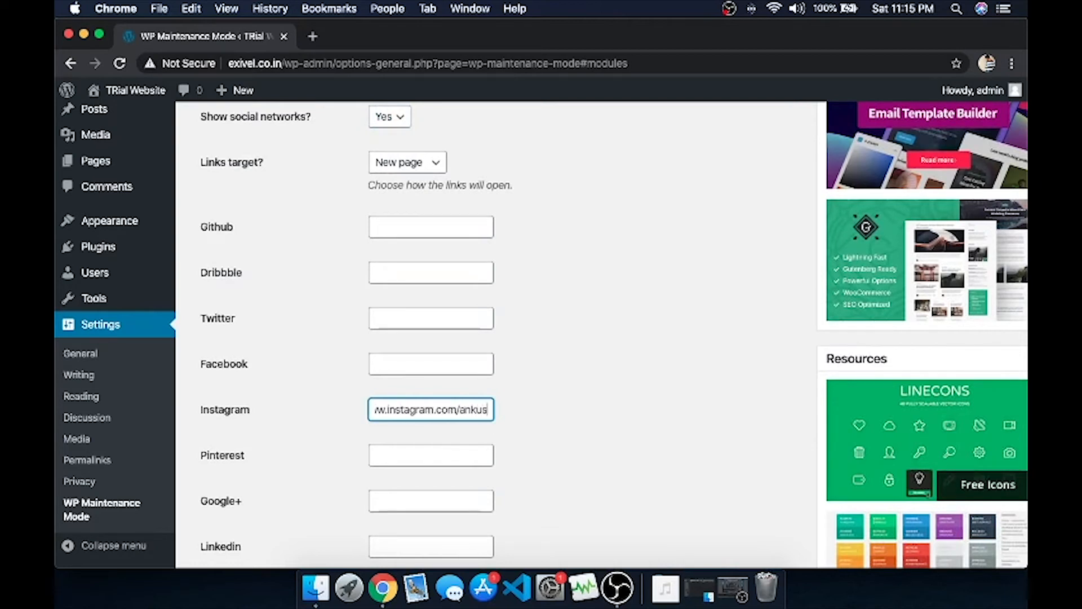
pyautogui.write('shhhh_')
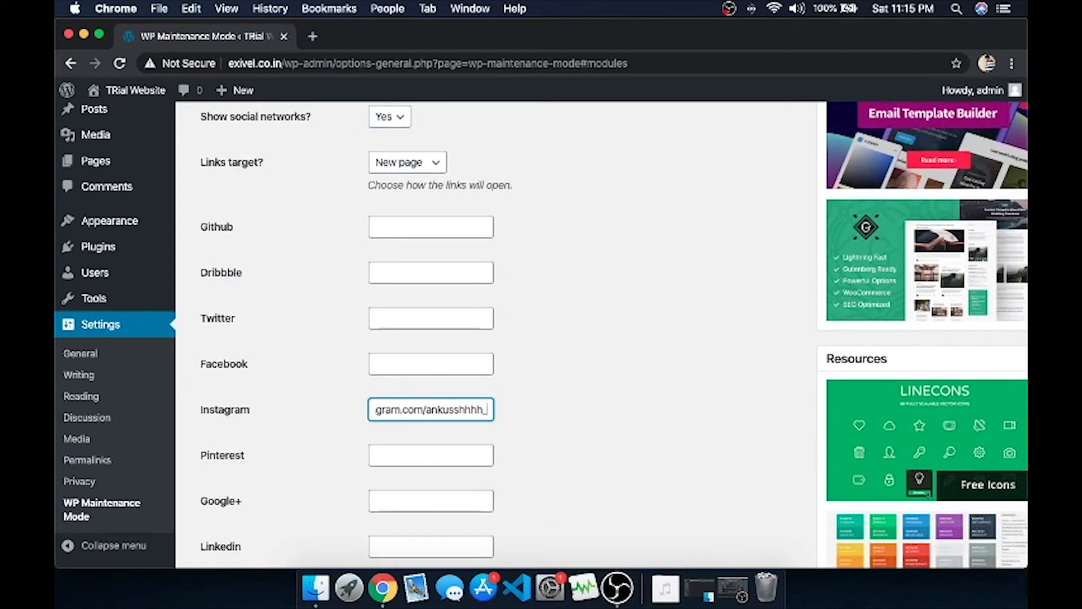
# Save the Modules settings.
pyautogui.scroll(-5, 425, 403)
pyautogui.scroll(-5, 242, 293)
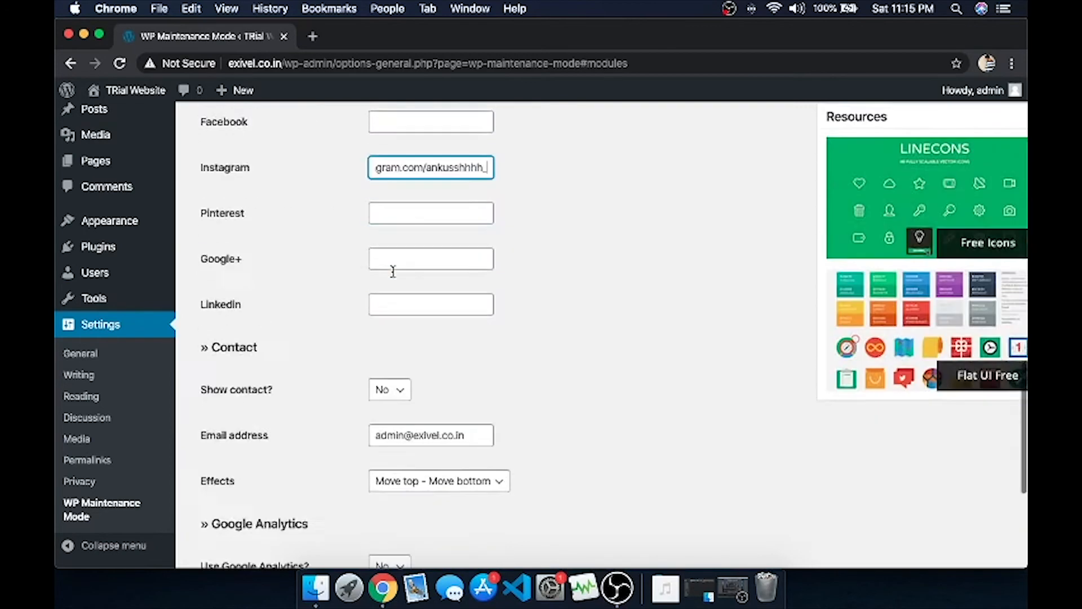
pyautogui.scroll(-4, 319, 345)
pyautogui.scroll(-2, 319, 346)
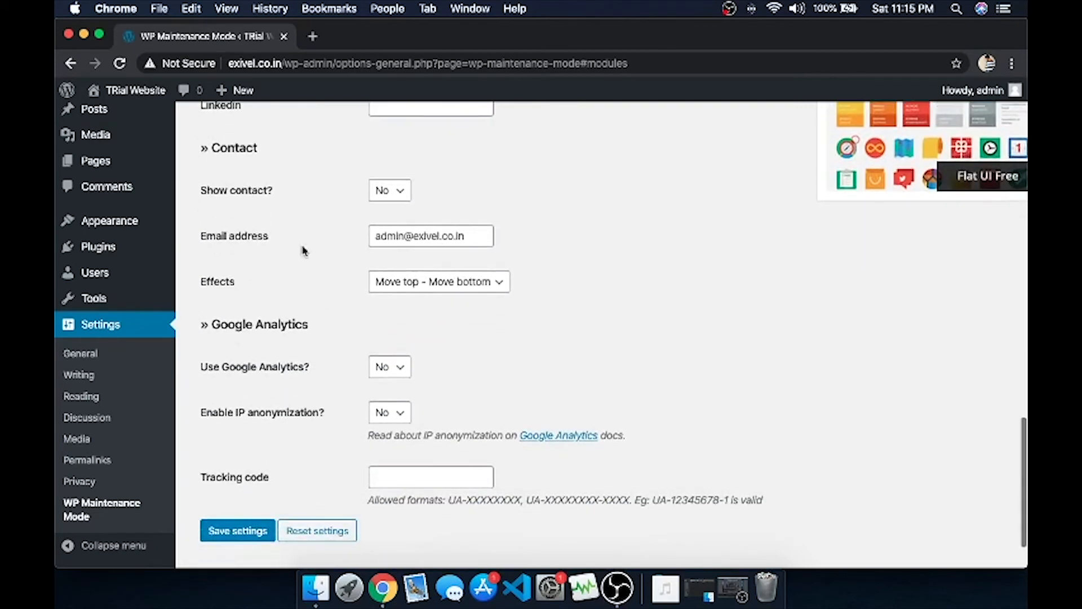
pyautogui.scroll(-1, 389, 331)
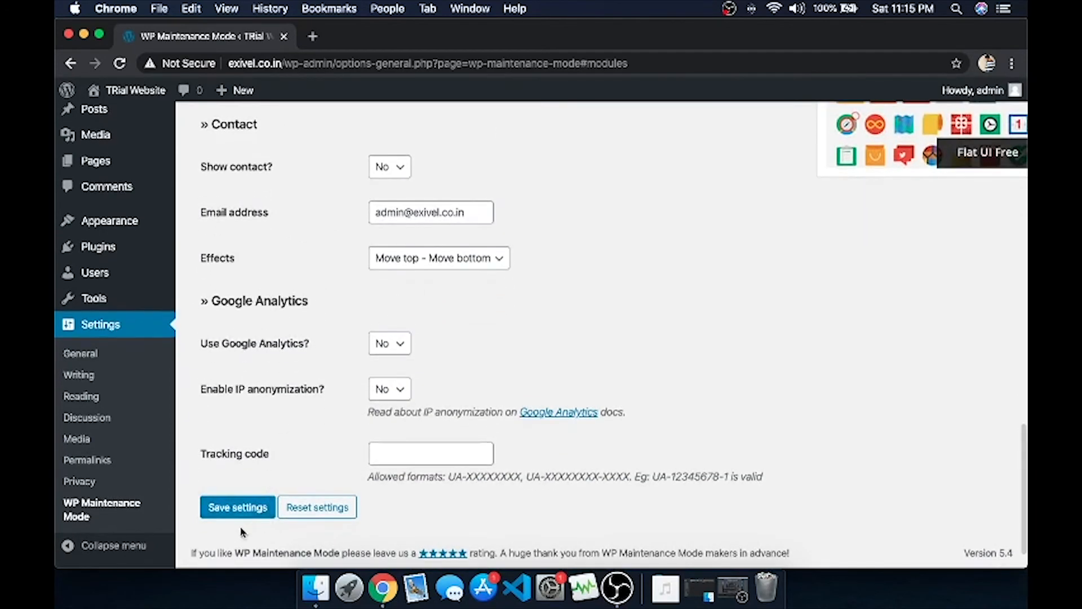
pyautogui.click(243, 510)
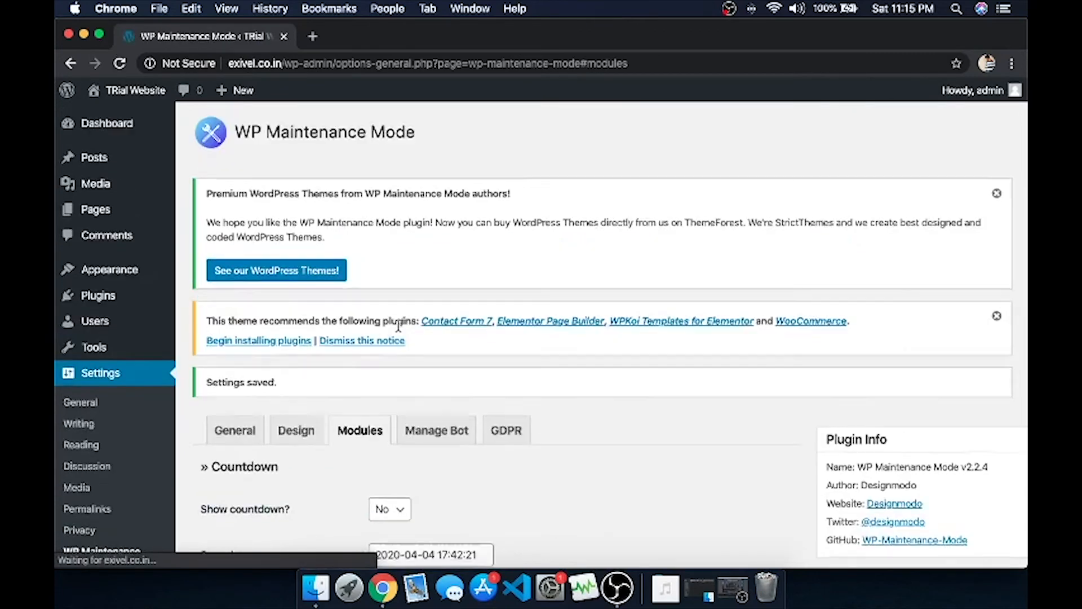
# Open and scroll through WP Maintenance Mode's bot conversation settings.
pyautogui.scroll(-2, 397, 326)
pyautogui.click(449, 336)
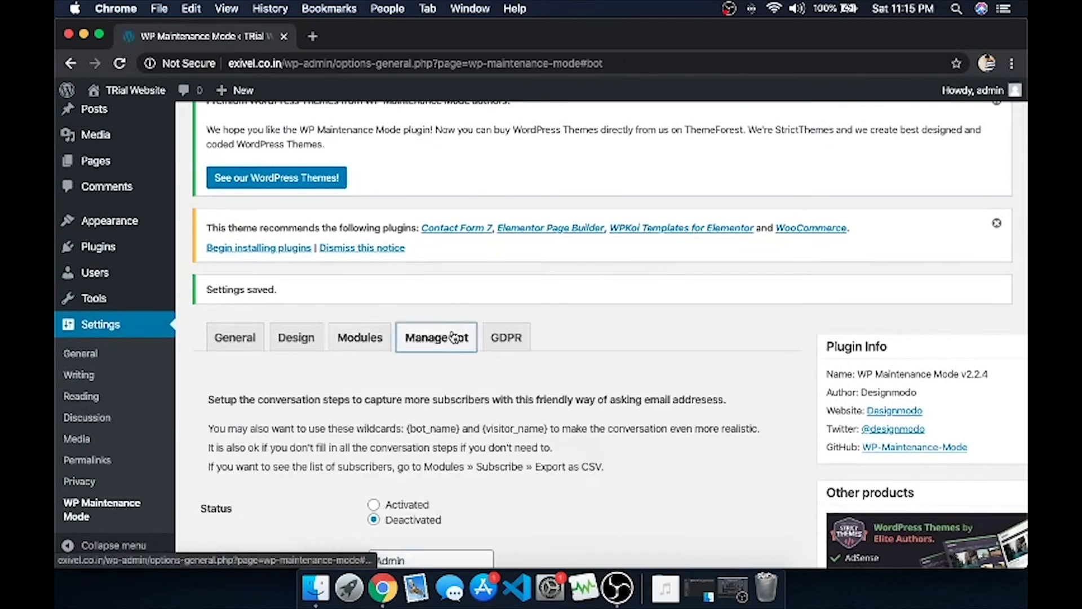
pyautogui.scroll(-3, 350, 414)
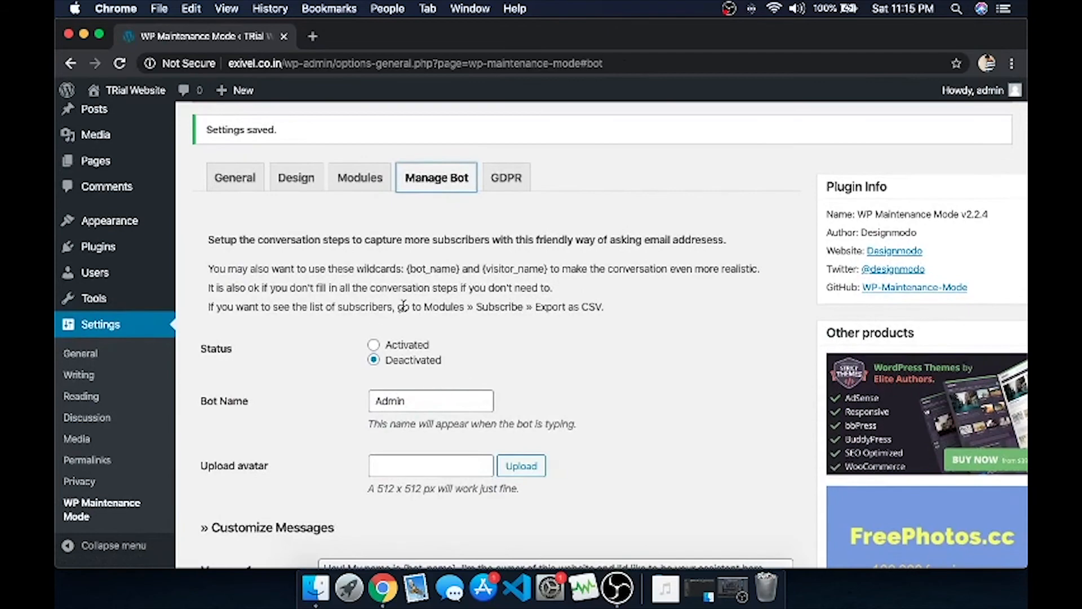
pyautogui.scroll(-4, 394, 302)
pyautogui.scroll(-4, 363, 425)
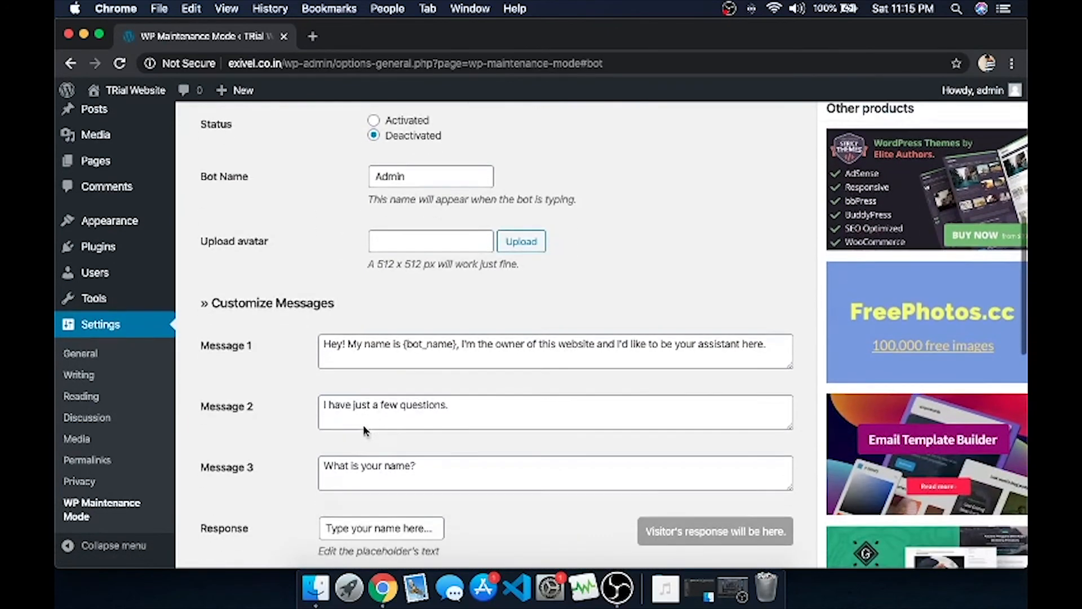
pyautogui.scroll(-8, 376, 440)
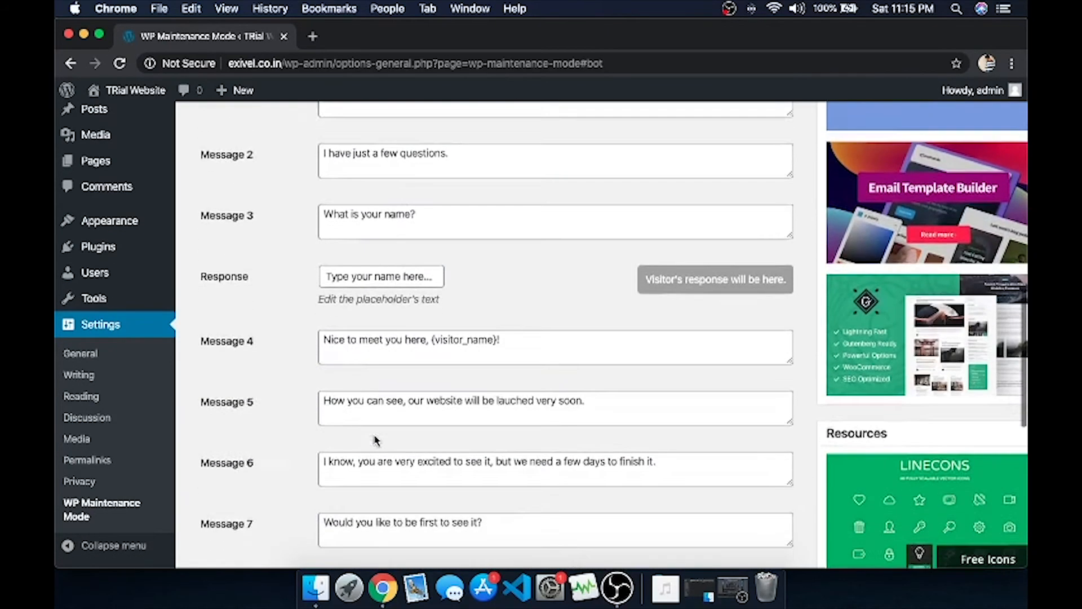
pyautogui.scroll(15, 420, 420)
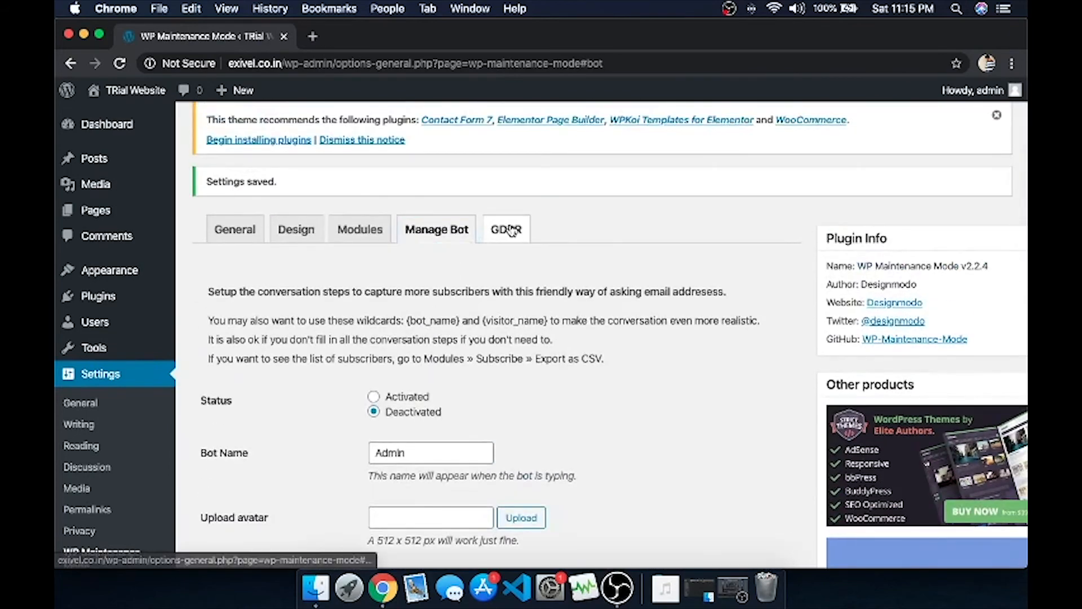
# Review the GDPR tab's privacy policy link and default form consent texts.
pyautogui.click(484, 239)
pyautogui.scroll(-6, 384, 394)
pyautogui.scroll(-2, 384, 394)
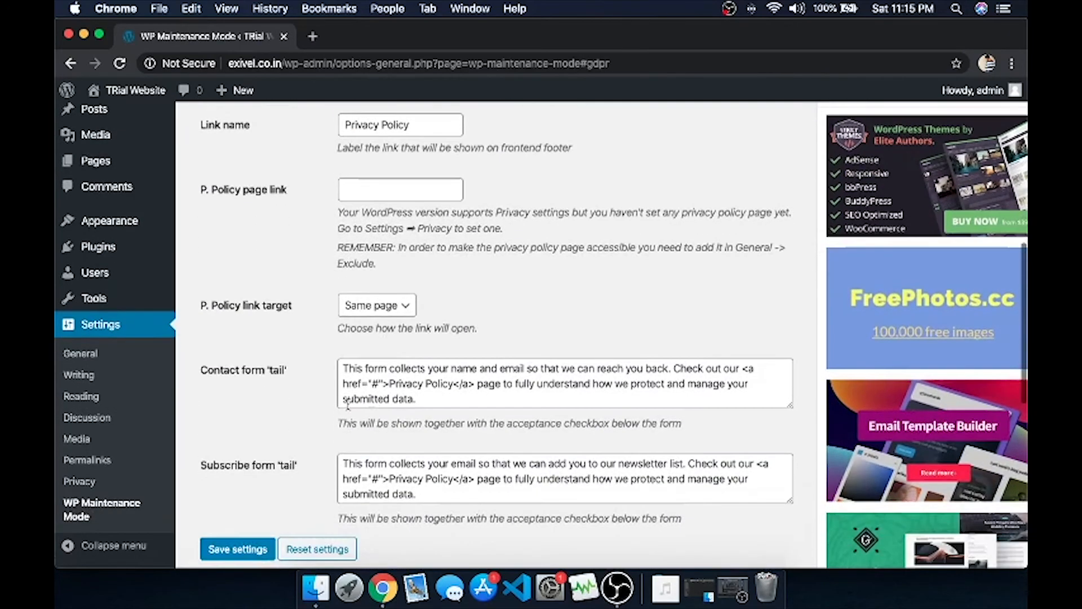
pyautogui.scroll(-5, 408, 329)
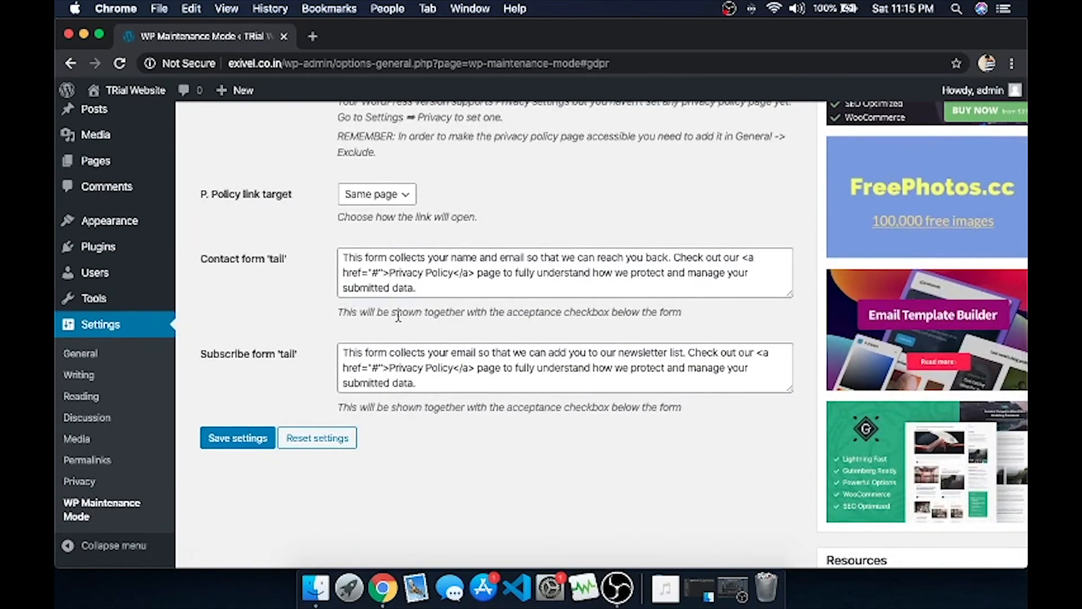
pyautogui.scroll(13, 400, 319)
# On the Modules tab, set Show countdown to Yes.
pyautogui.click(348, 272)
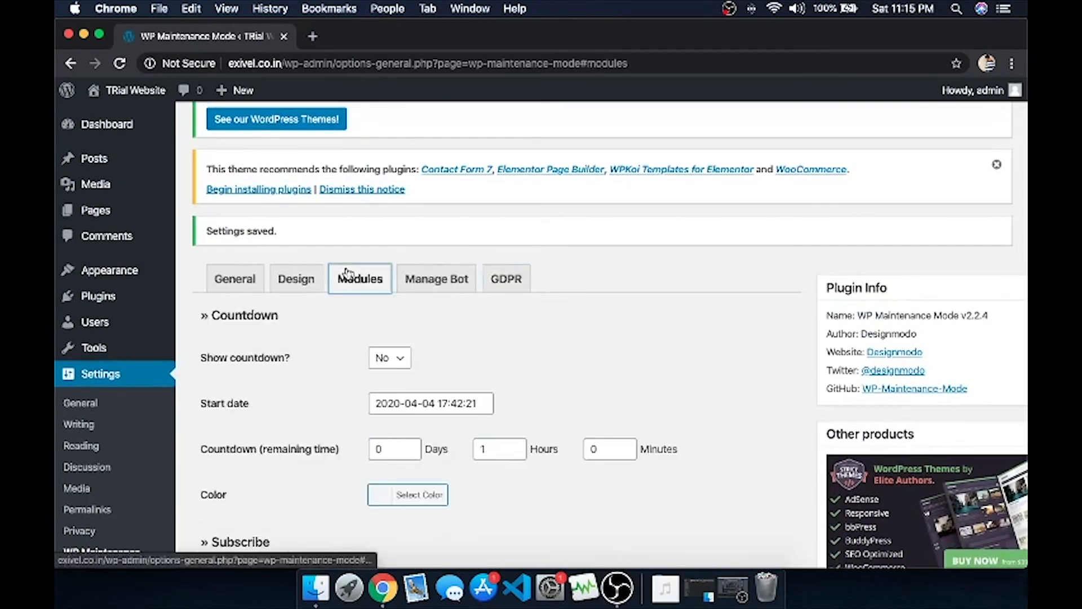
pyautogui.scroll(-3, 363, 373)
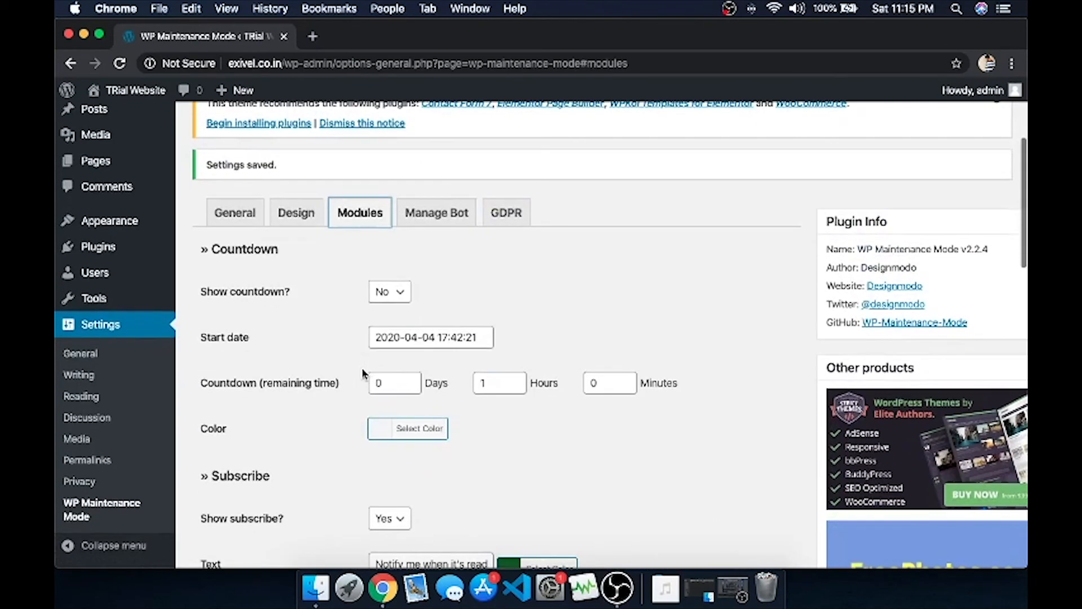
pyautogui.click(386, 293)
pyautogui.click(386, 276)
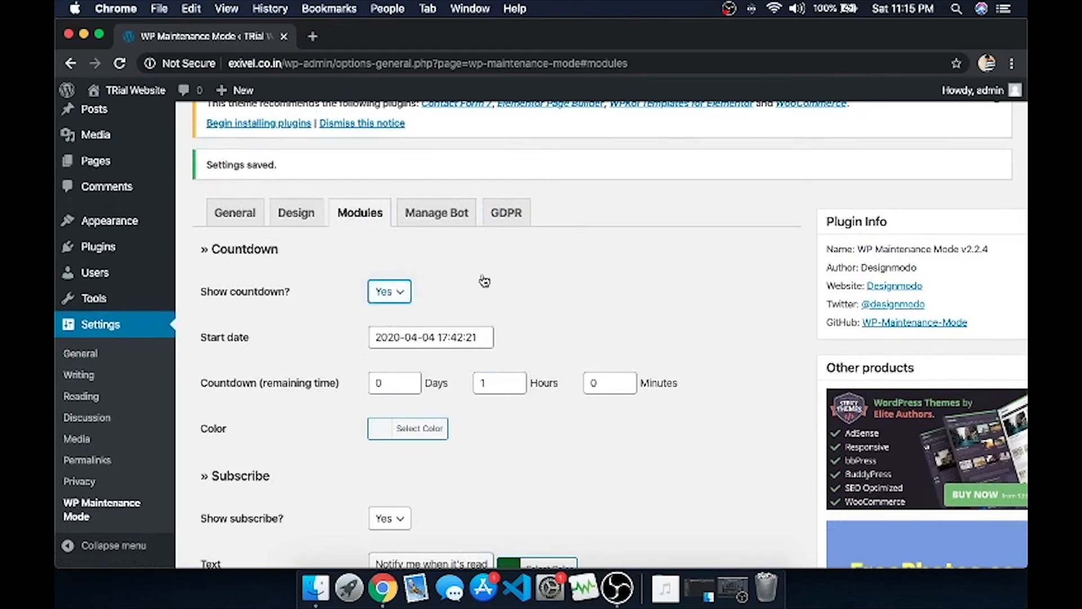
pyautogui.scroll(-4, 465, 276)
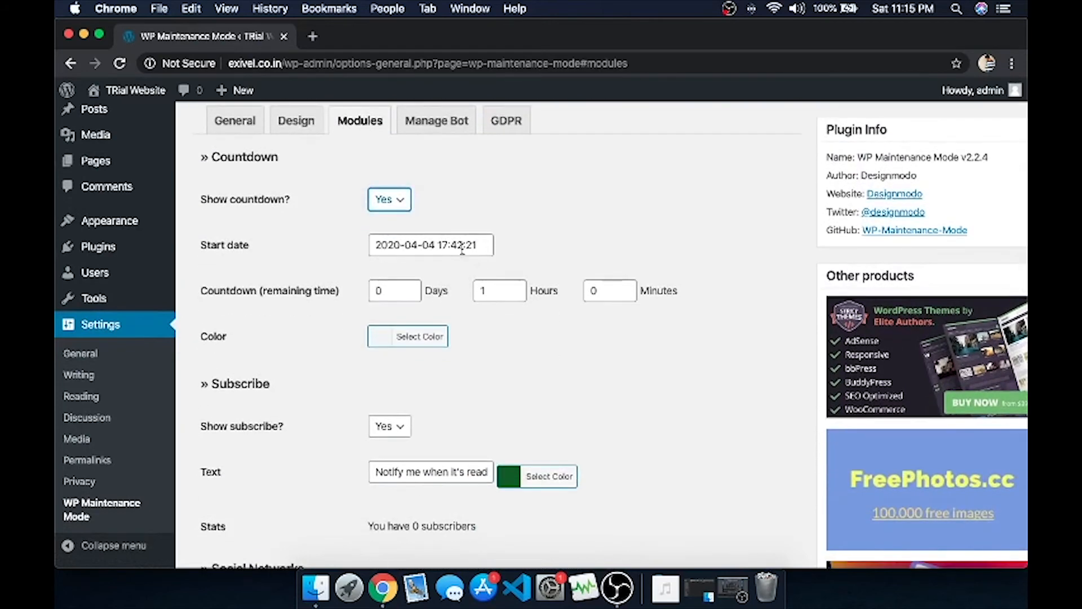
# Set the countdown to 1 day, 12 hours and 12 minutes and save the settings.
pyautogui.doubleClick(391, 293)
pyautogui.write('1')
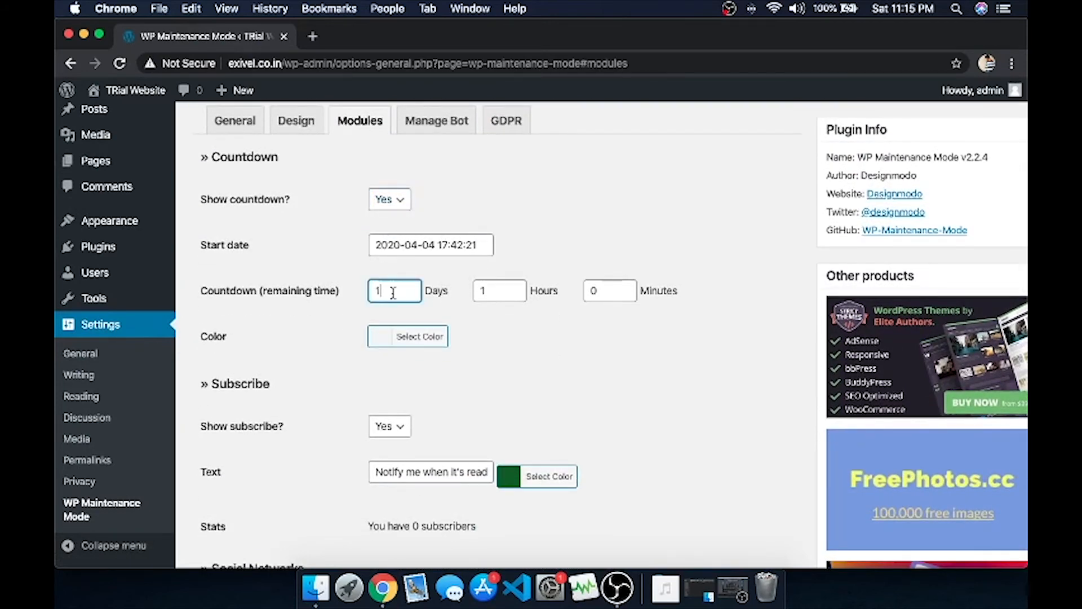
pyautogui.click(492, 288)
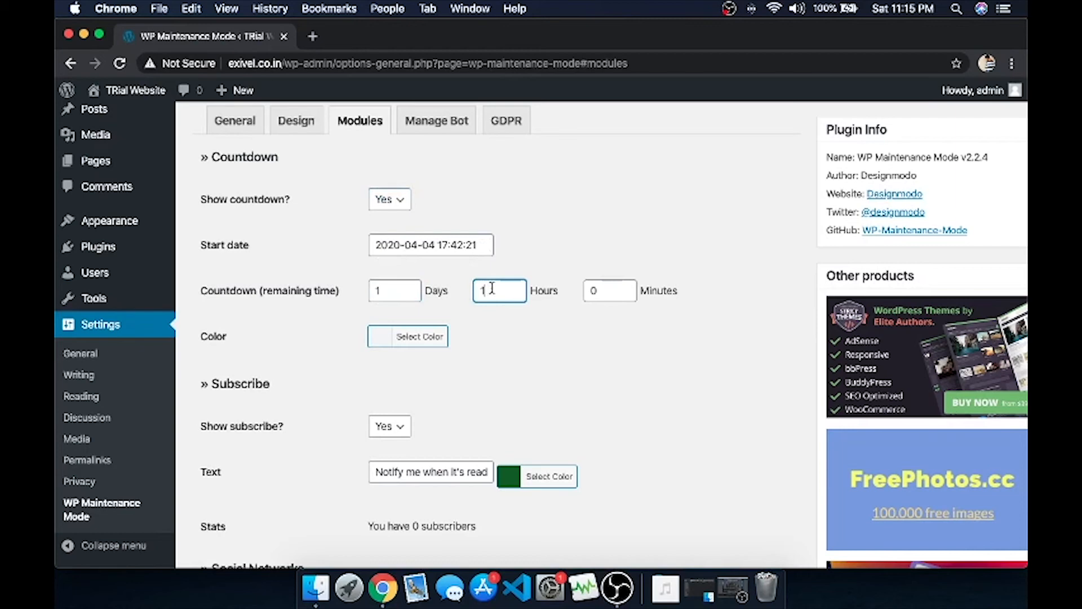
pyautogui.doubleClick(600, 293)
pyautogui.press('BackSpace')
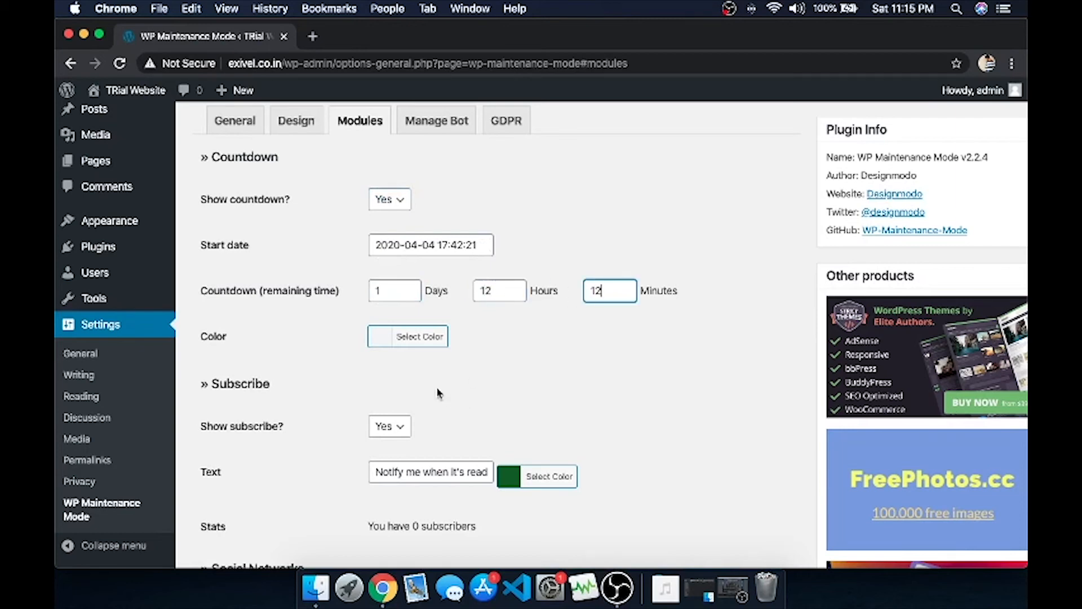
pyautogui.click(490, 366)
pyautogui.scroll(-10, 496, 333)
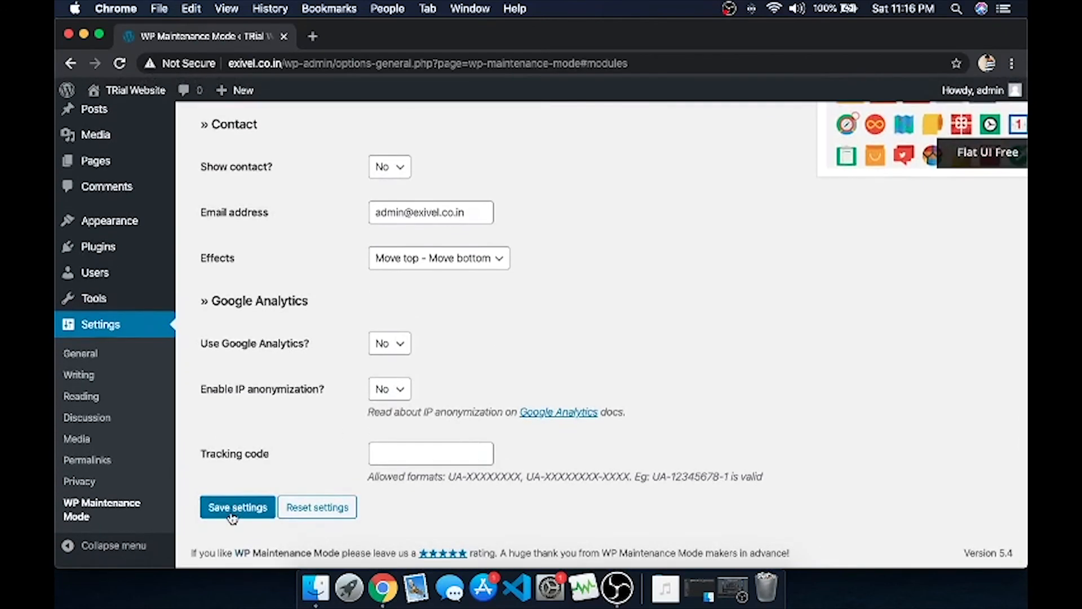
pyautogui.click(234, 514)
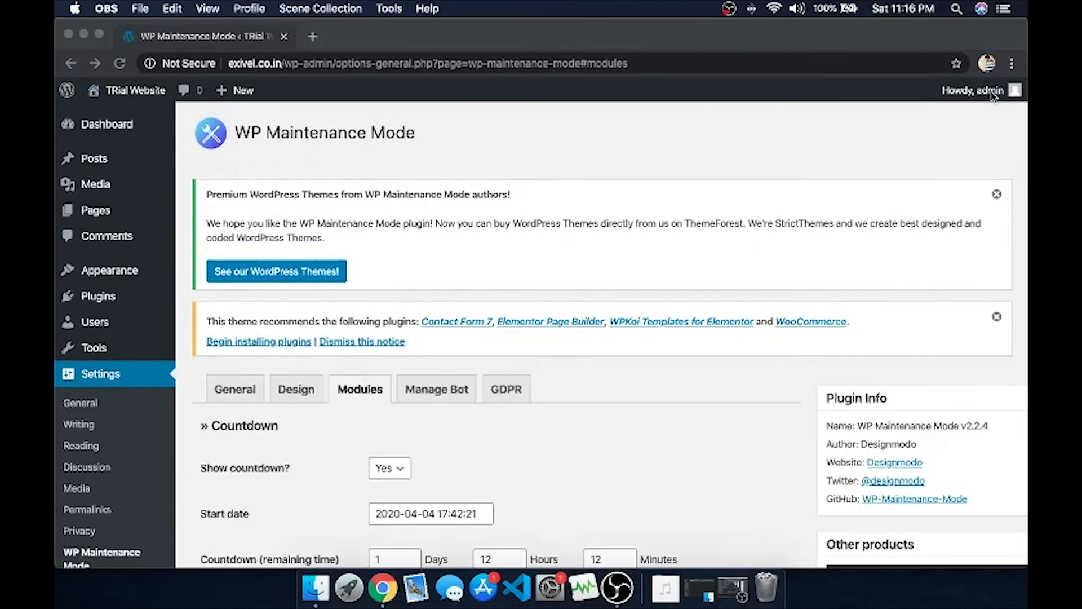
# Log out of the admin area and go back to the TRial Website.
pyautogui.click(993, 96)
pyautogui.moveTo(992, 92)
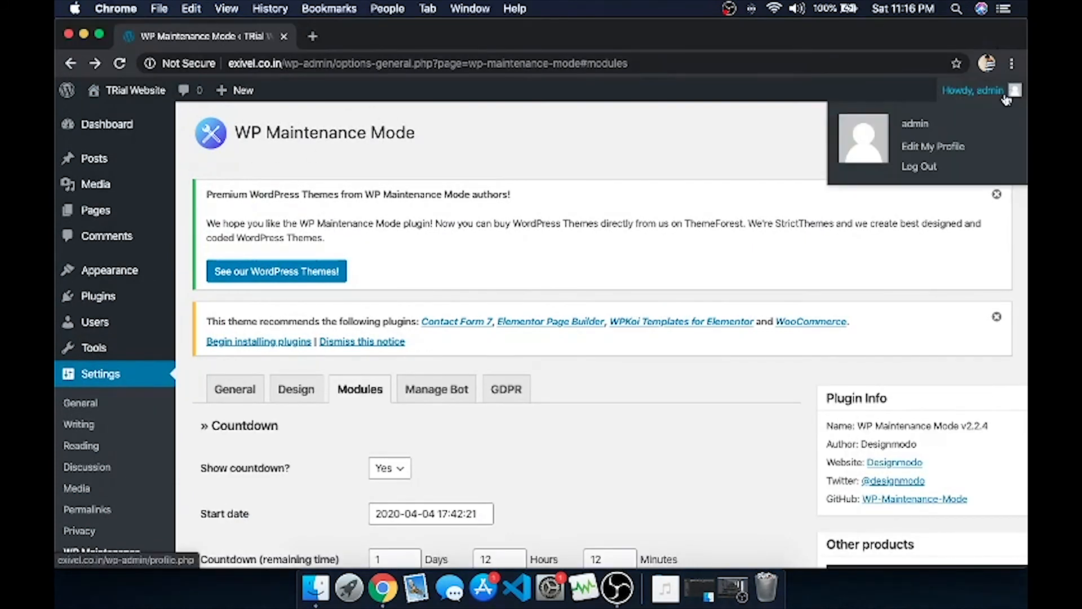
pyautogui.click(920, 167)
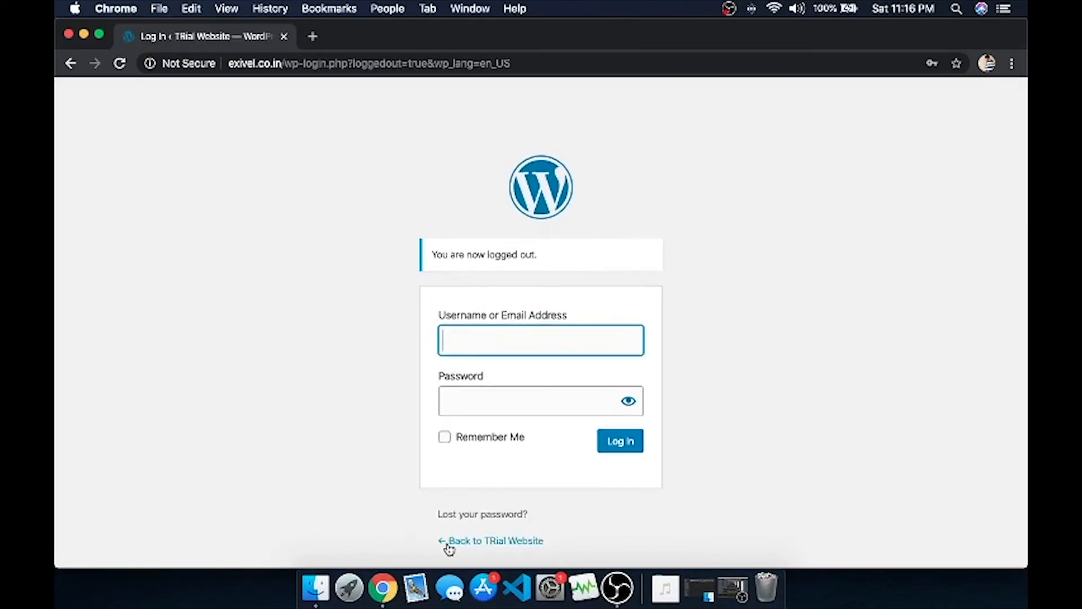
pyautogui.click(496, 542)
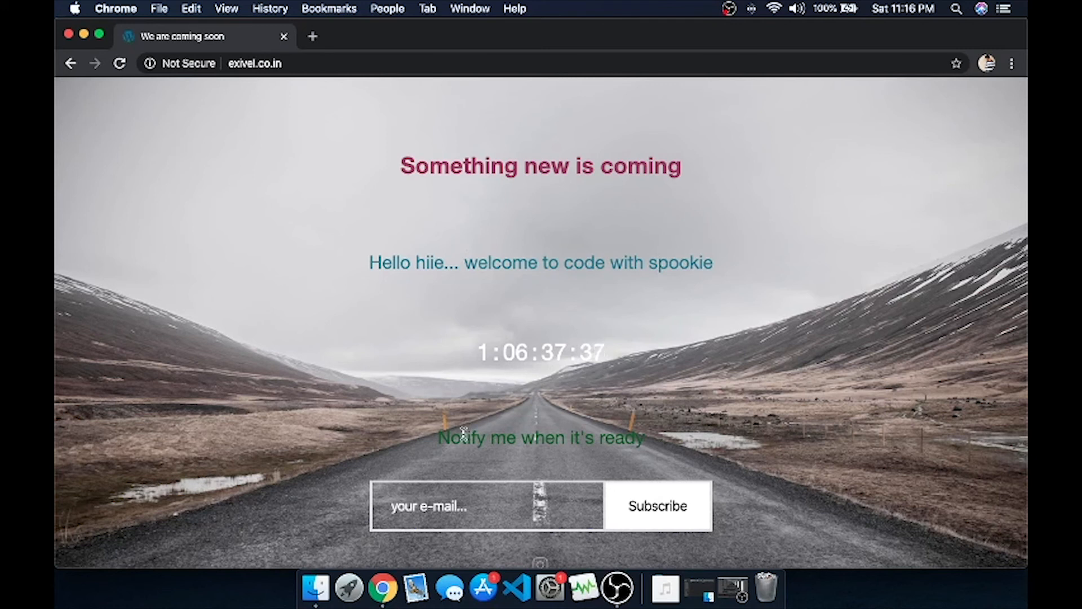
# Subscribe a saved e-mail address on the coming-soon page and check the confirmation.
pyautogui.click(435, 497)
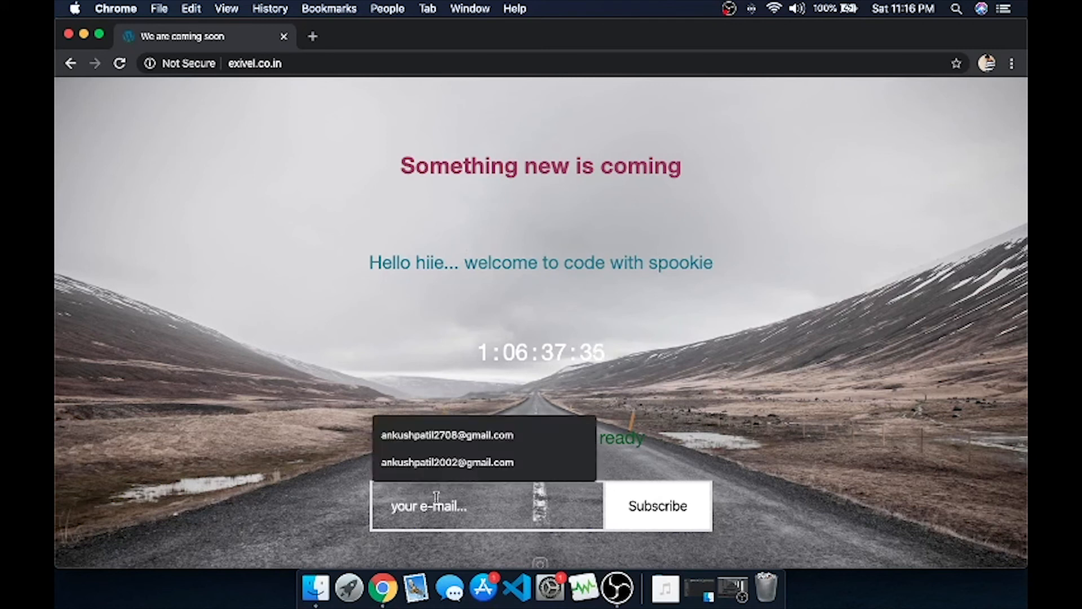
pyautogui.press('Down')
pyautogui.press('Return')
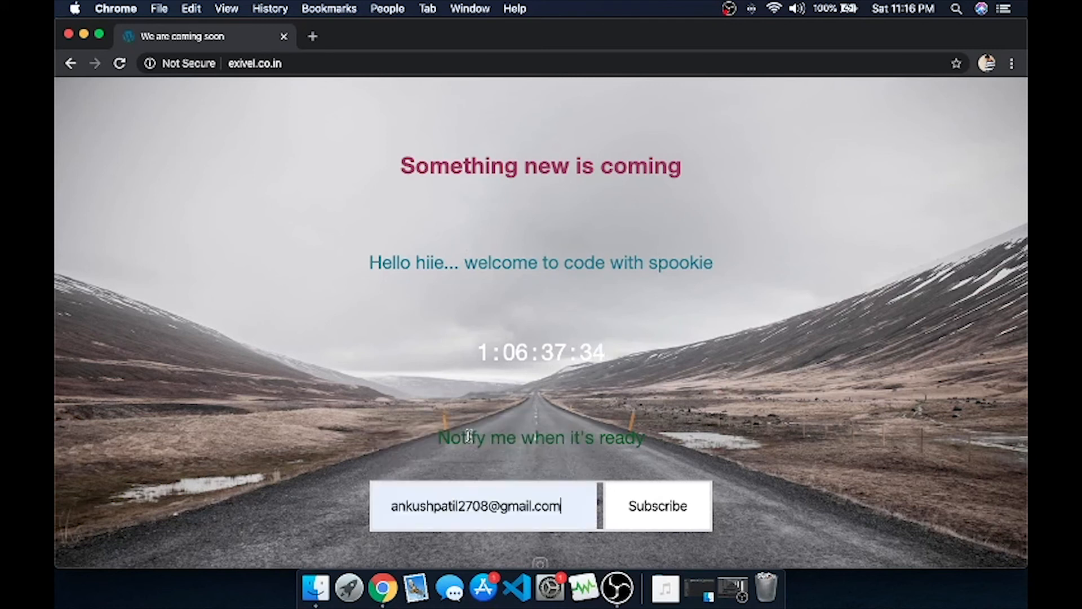
pyautogui.click(651, 519)
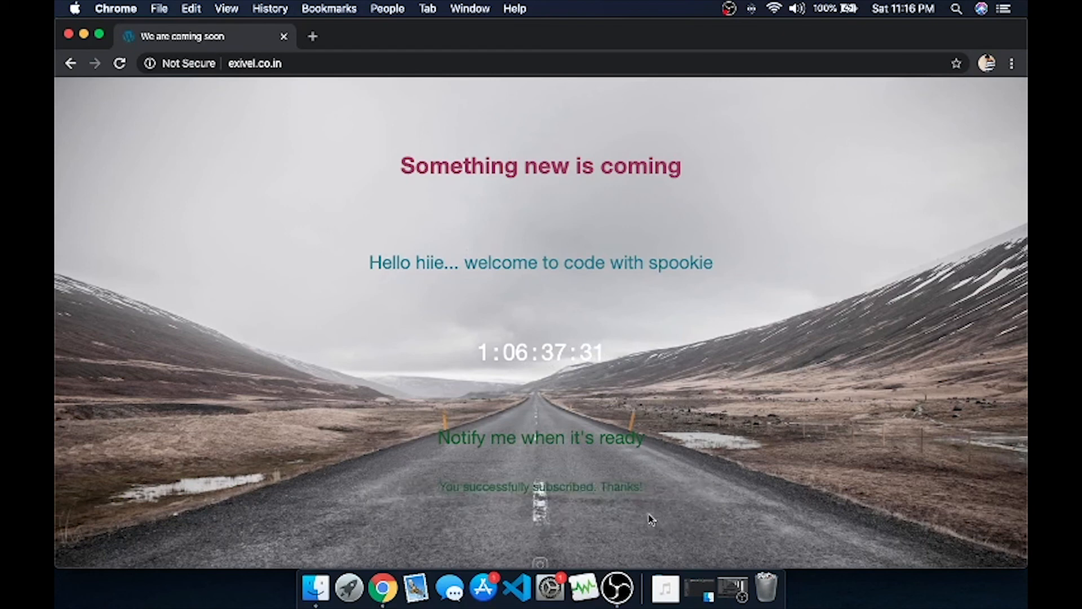
pyautogui.scroll(-3, 692, 437)
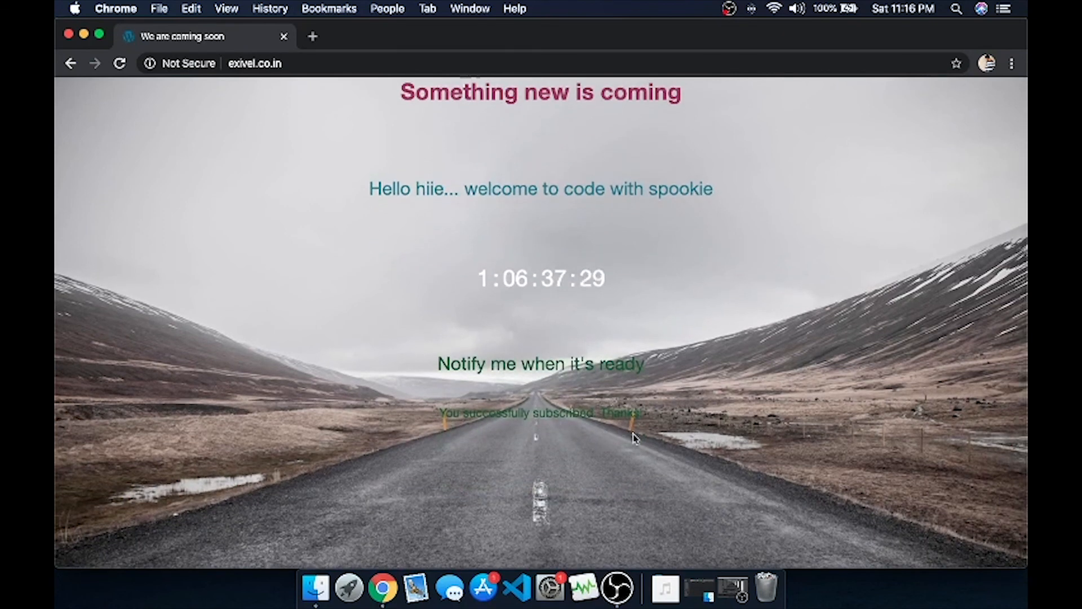
pyautogui.scroll(2, 540, 499)
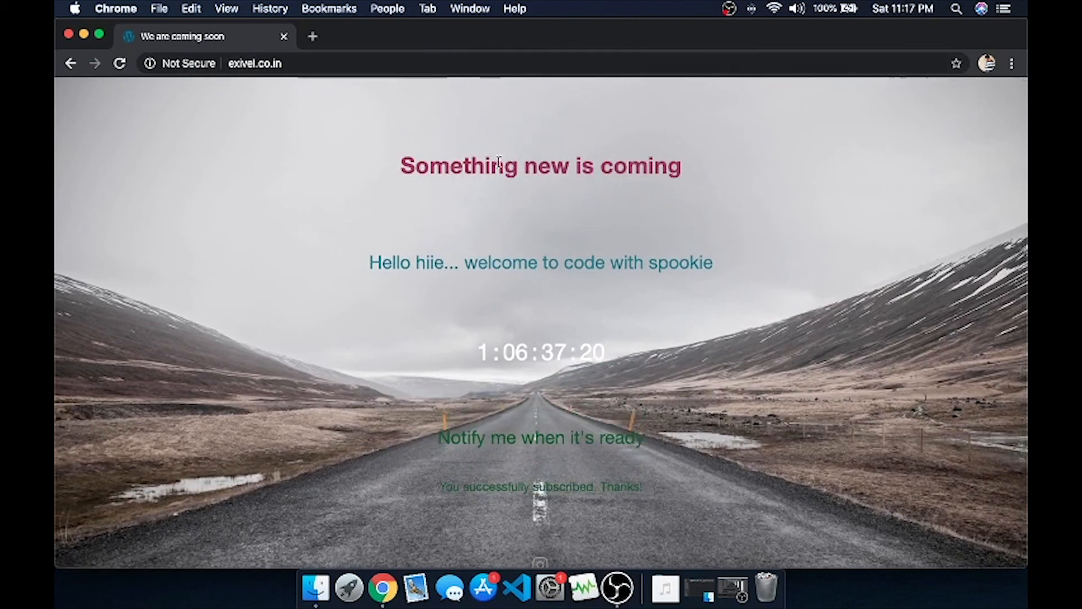
pyautogui.click(299, 64)
# Go to exivel.co.in/wp-admin and sign in with the admin username and password.
pyautogui.click(303, 63)
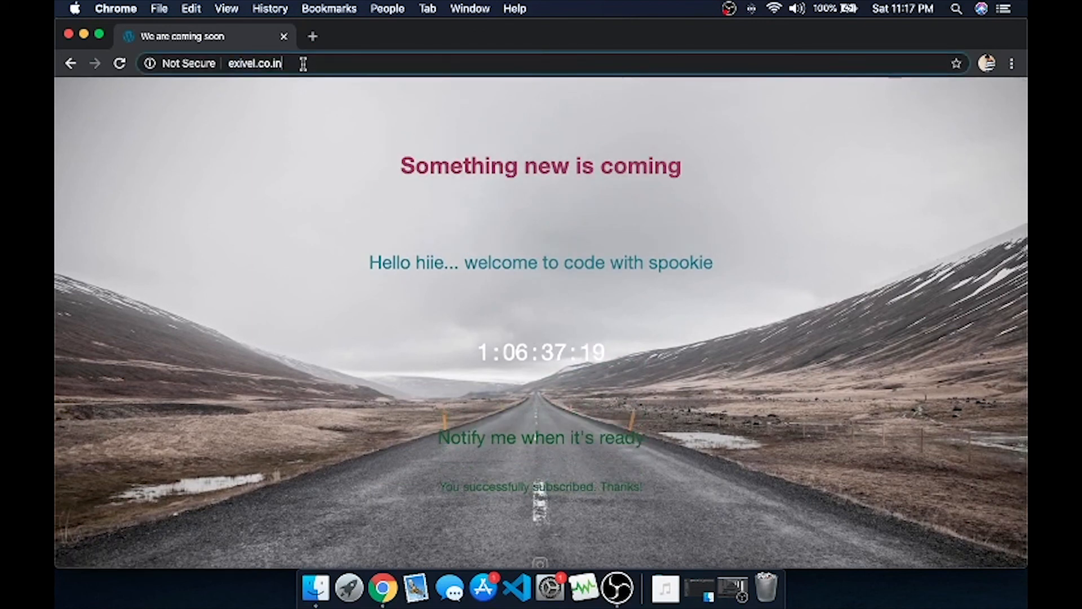
pyautogui.write('/wp')
pyautogui.press('Return')
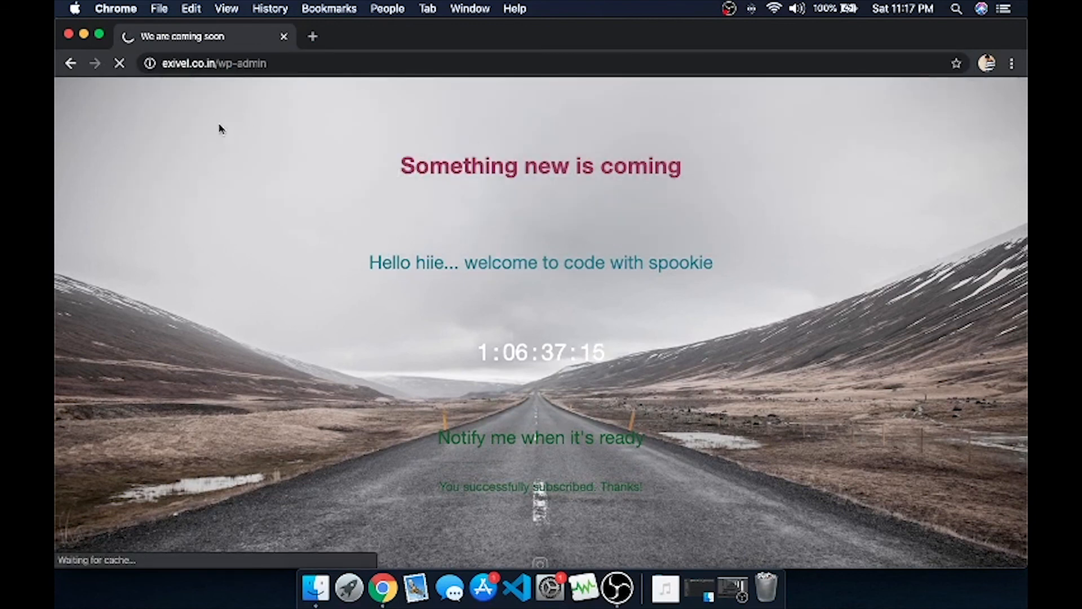
pyautogui.write('admin')
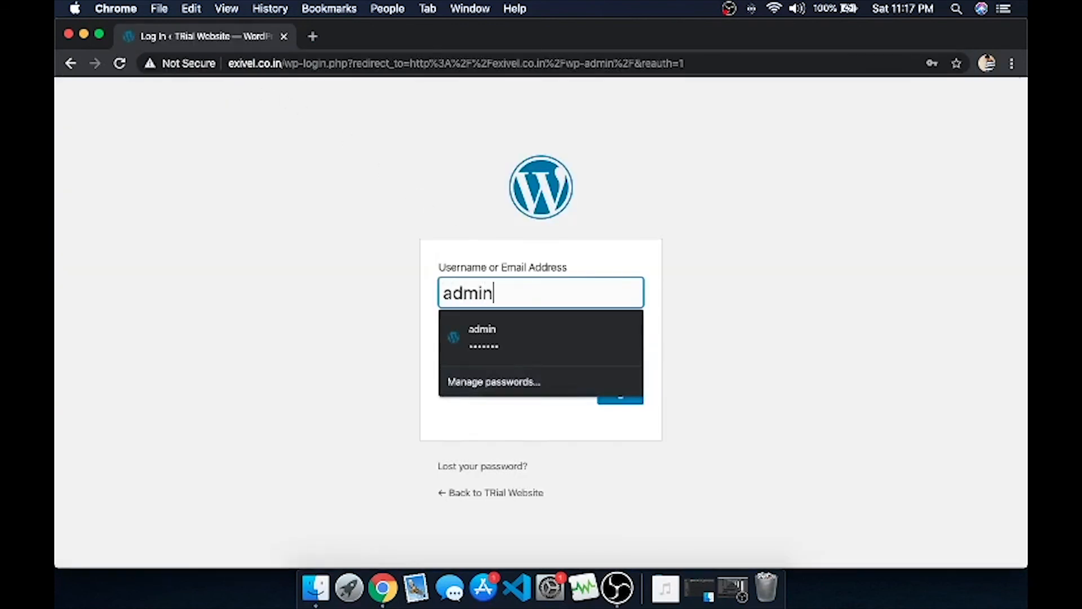
pyautogui.press('Tab')
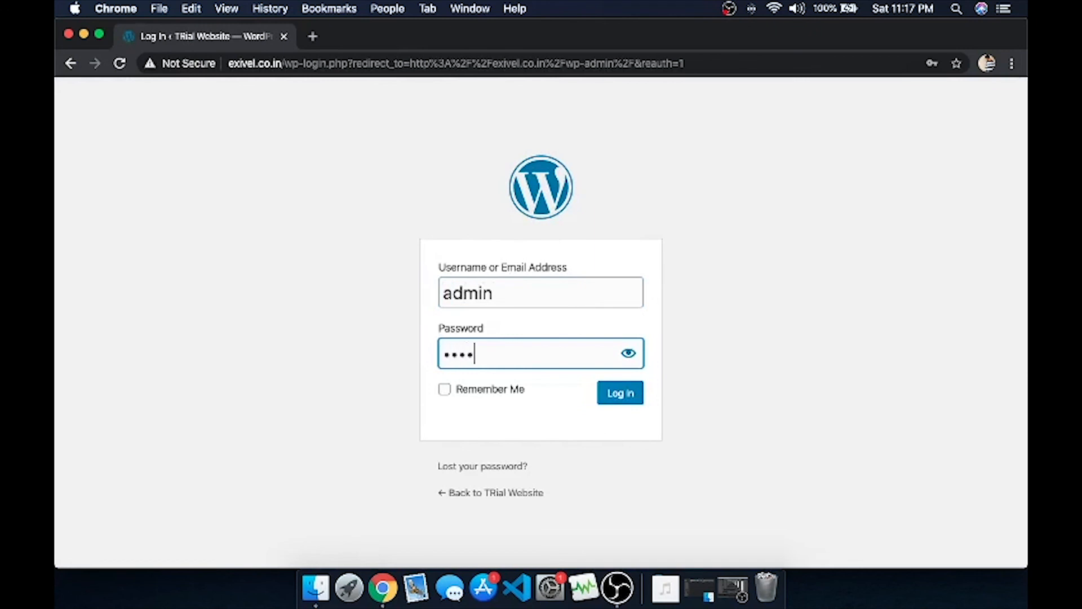
pyautogui.press('Return')
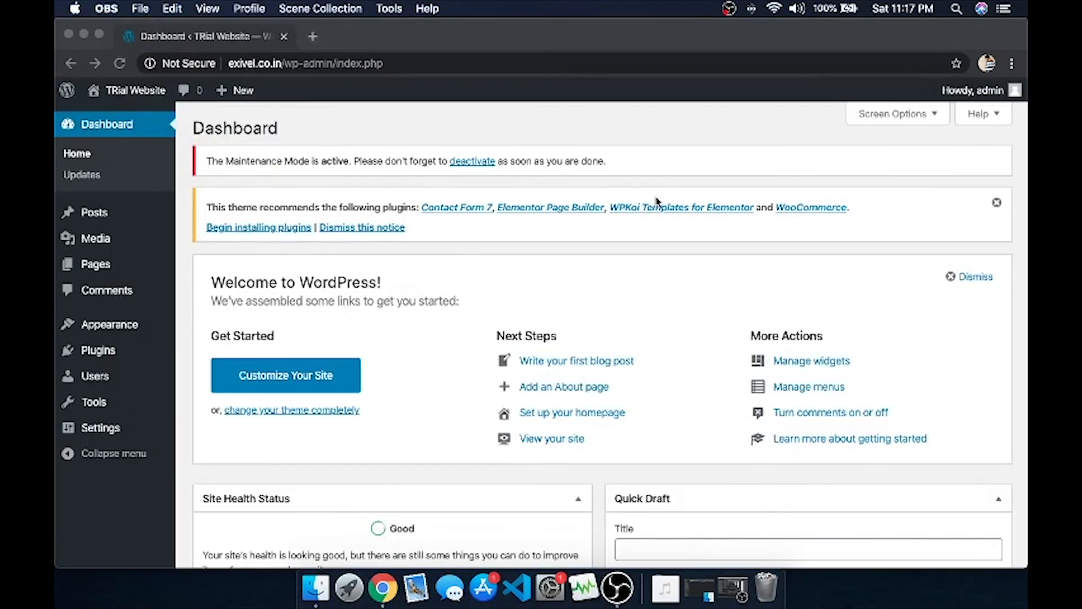
pyautogui.scroll(-5, 563, 242)
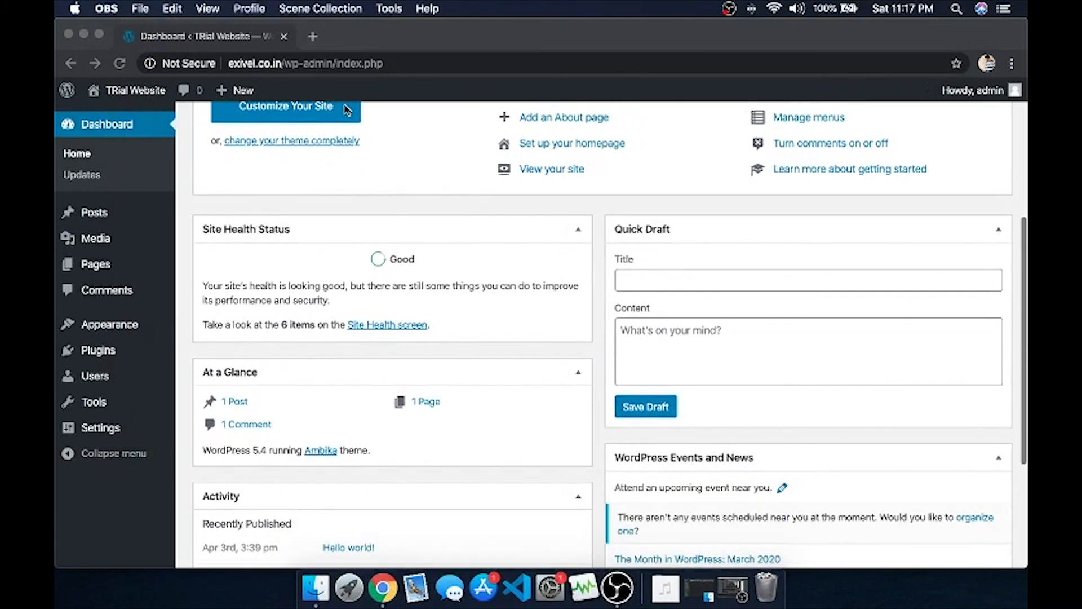